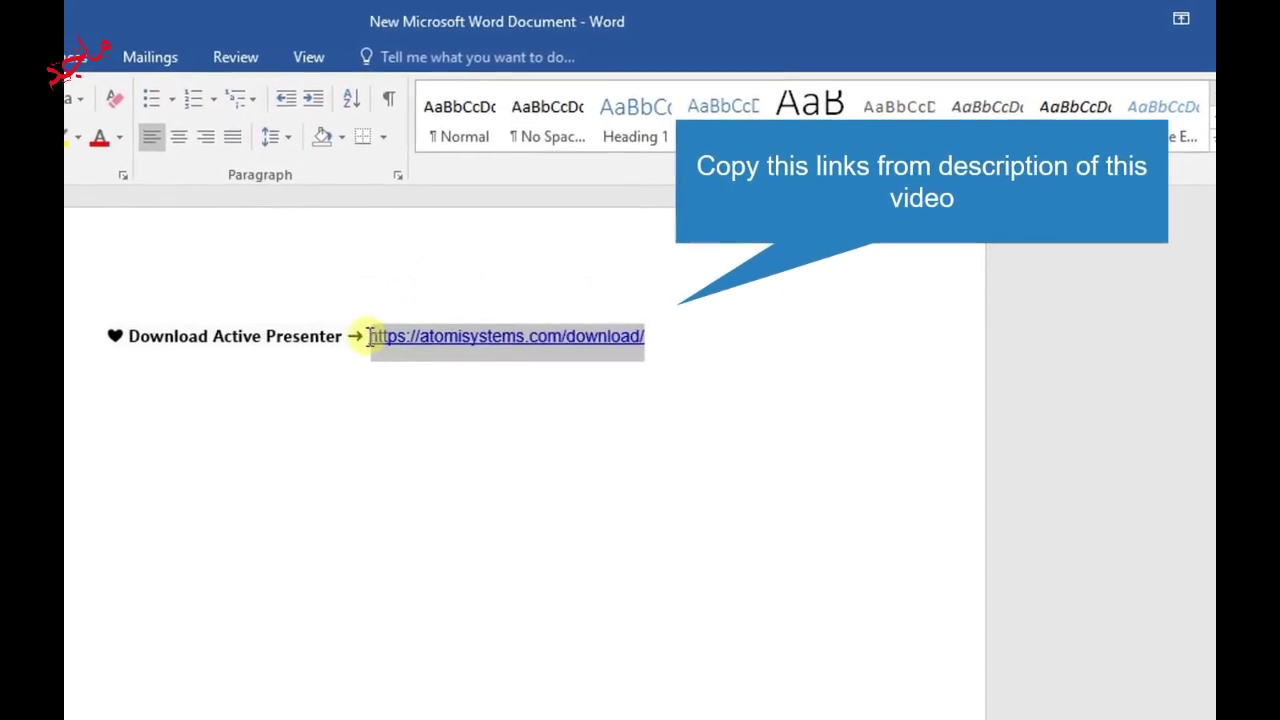
left_click_drag(369, 337, 372, 341)
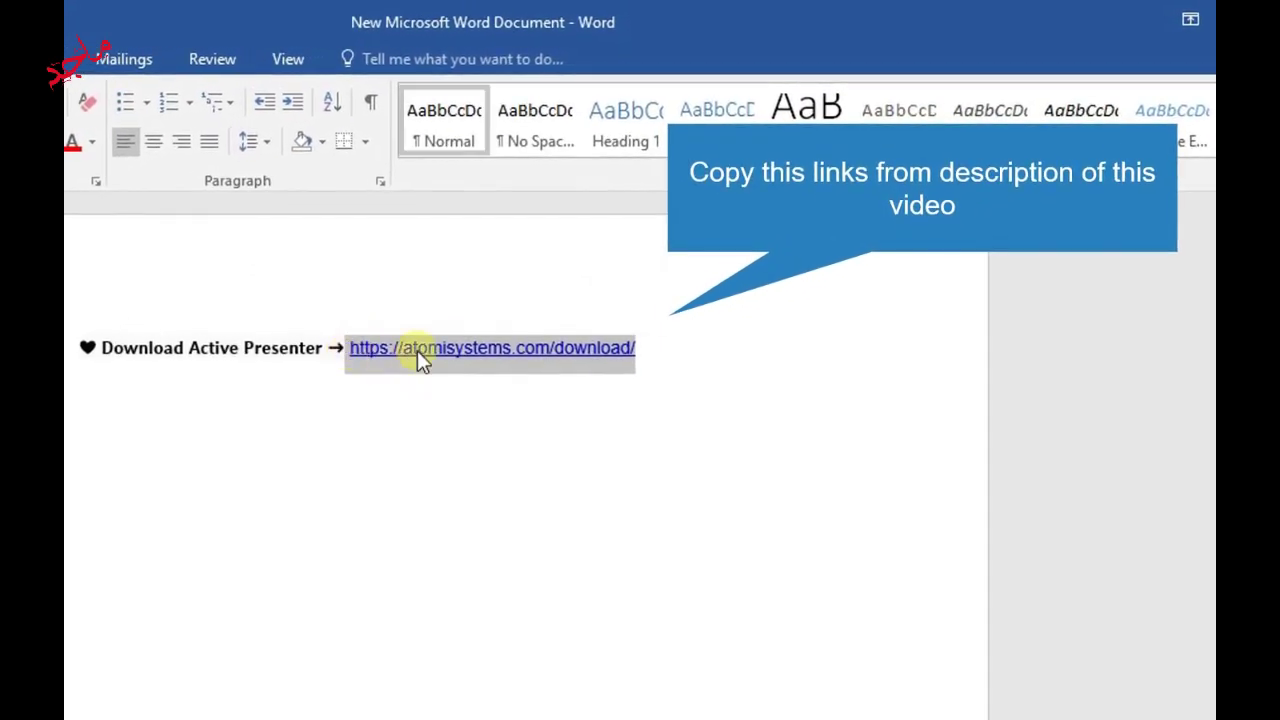
right_click(420, 360)
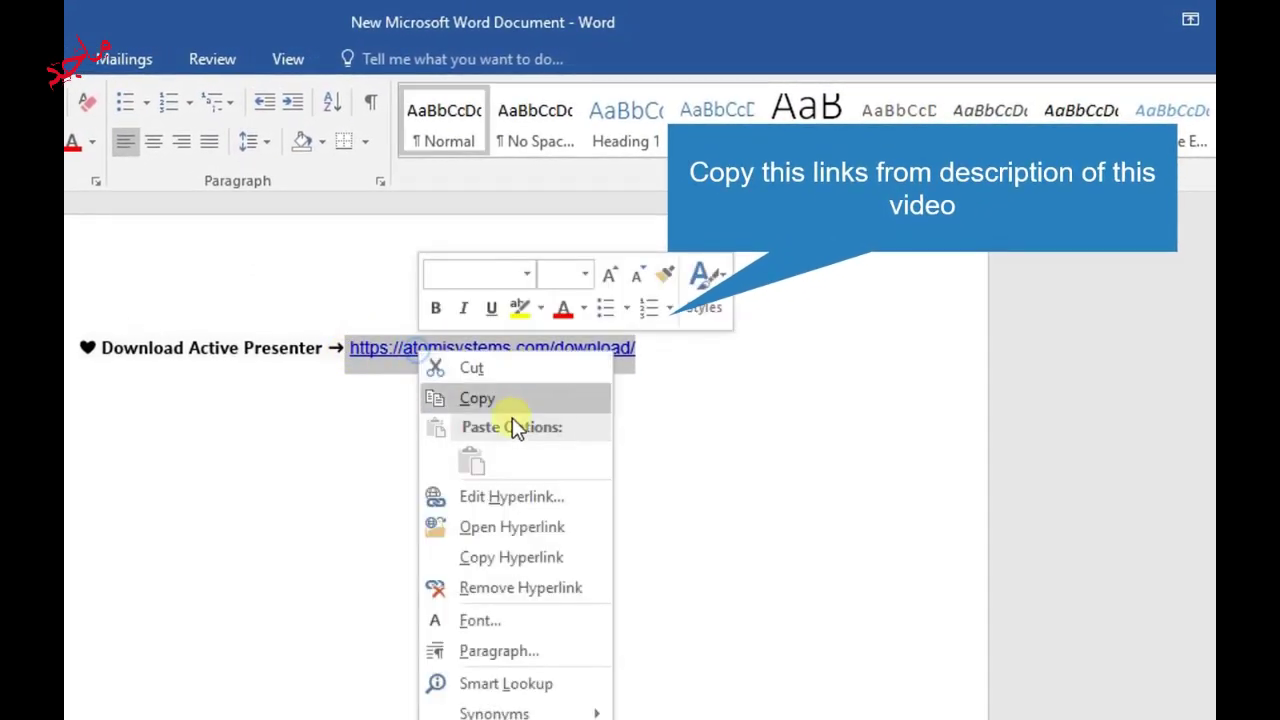
left_click(496, 402)
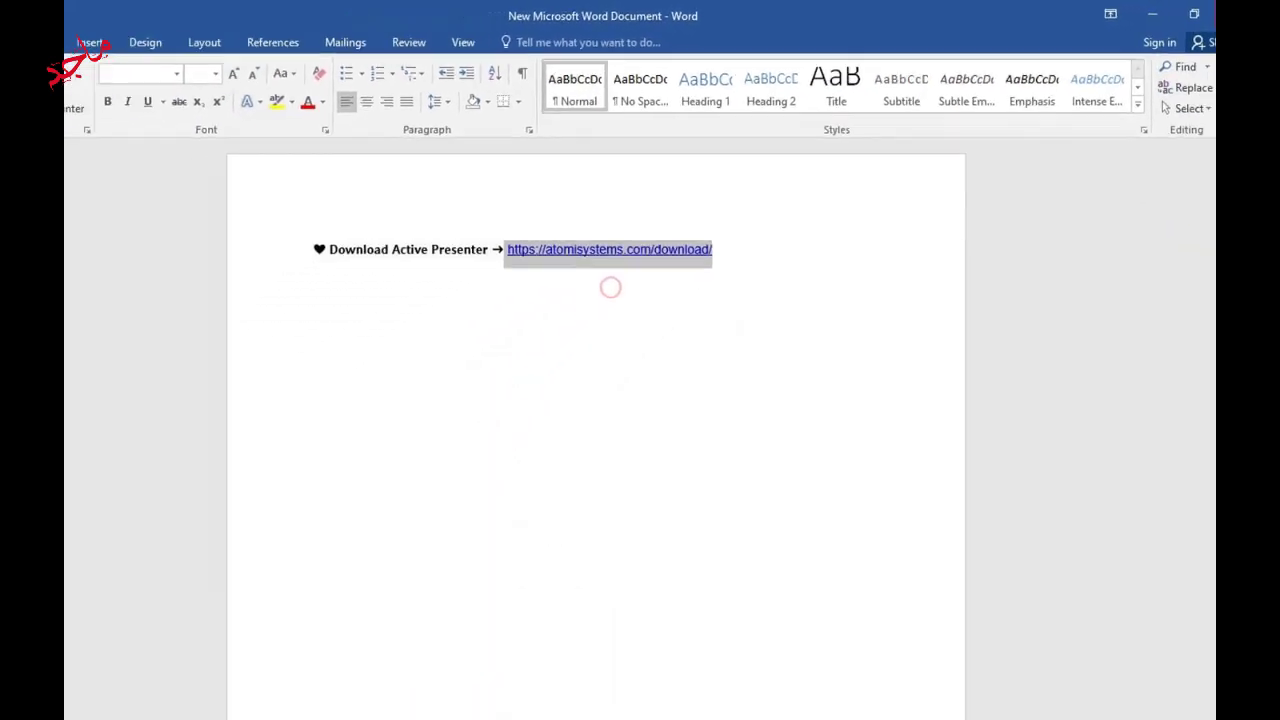
left_click(1192, 14)
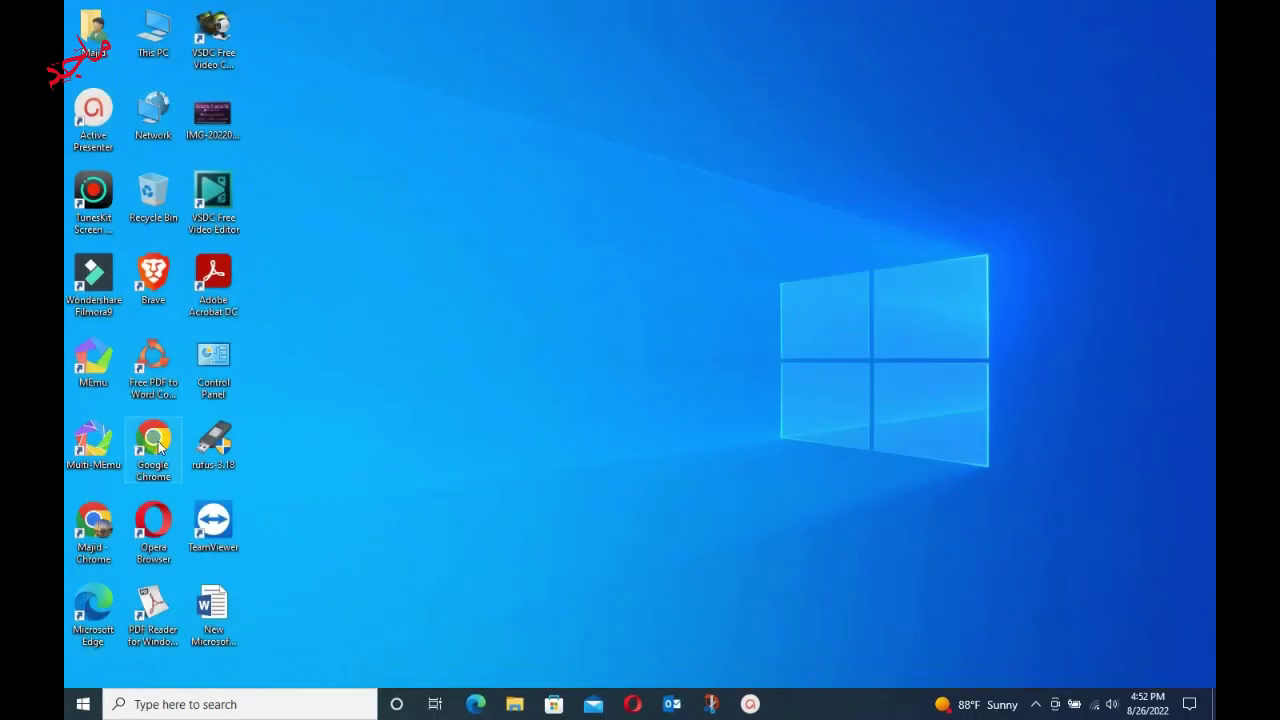
Step: Switch to Google Chrome, load the copied link atomisystems.com/download/ and maximize the browser window
double_click(155, 450)
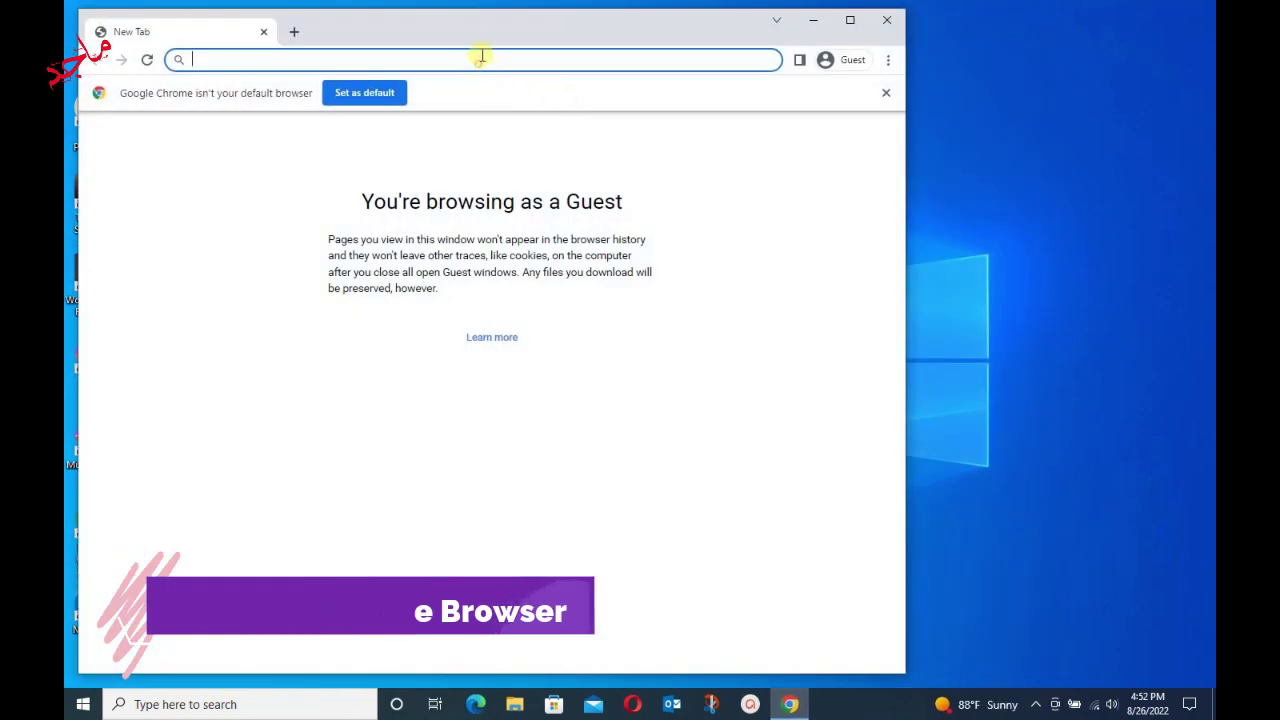
right_click(480, 58)
left_click(530, 162)
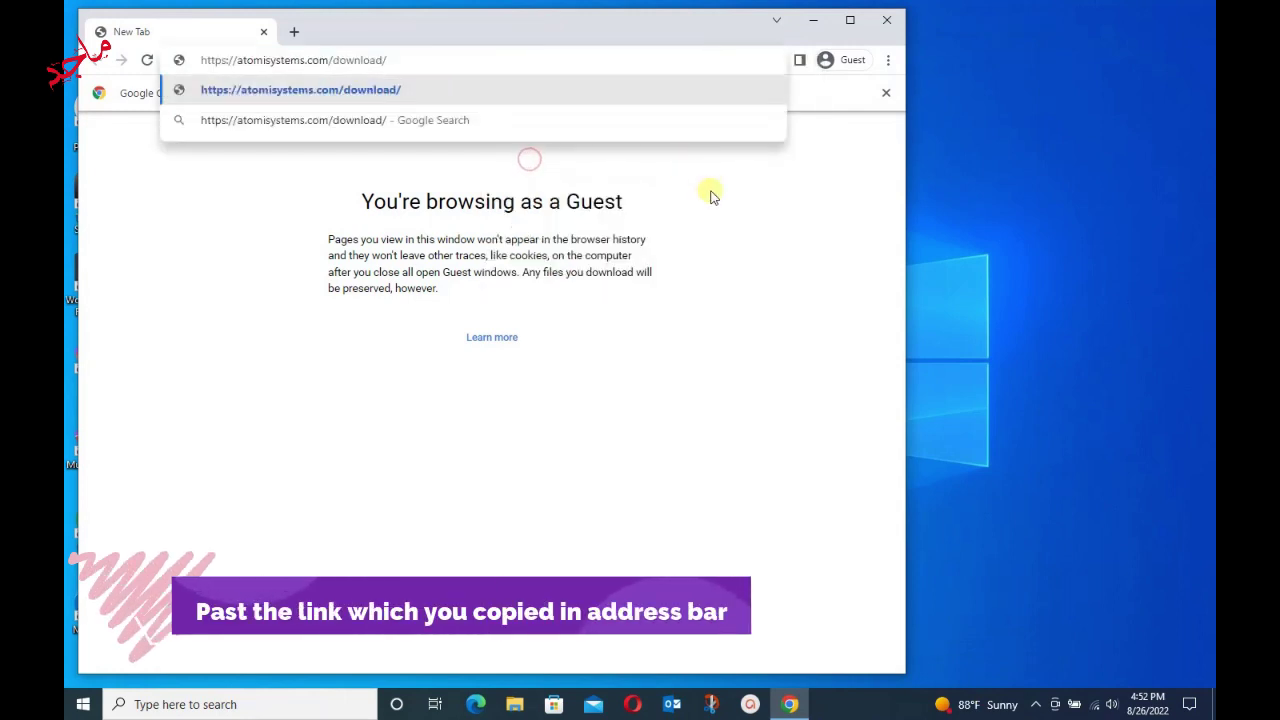
key("Return")
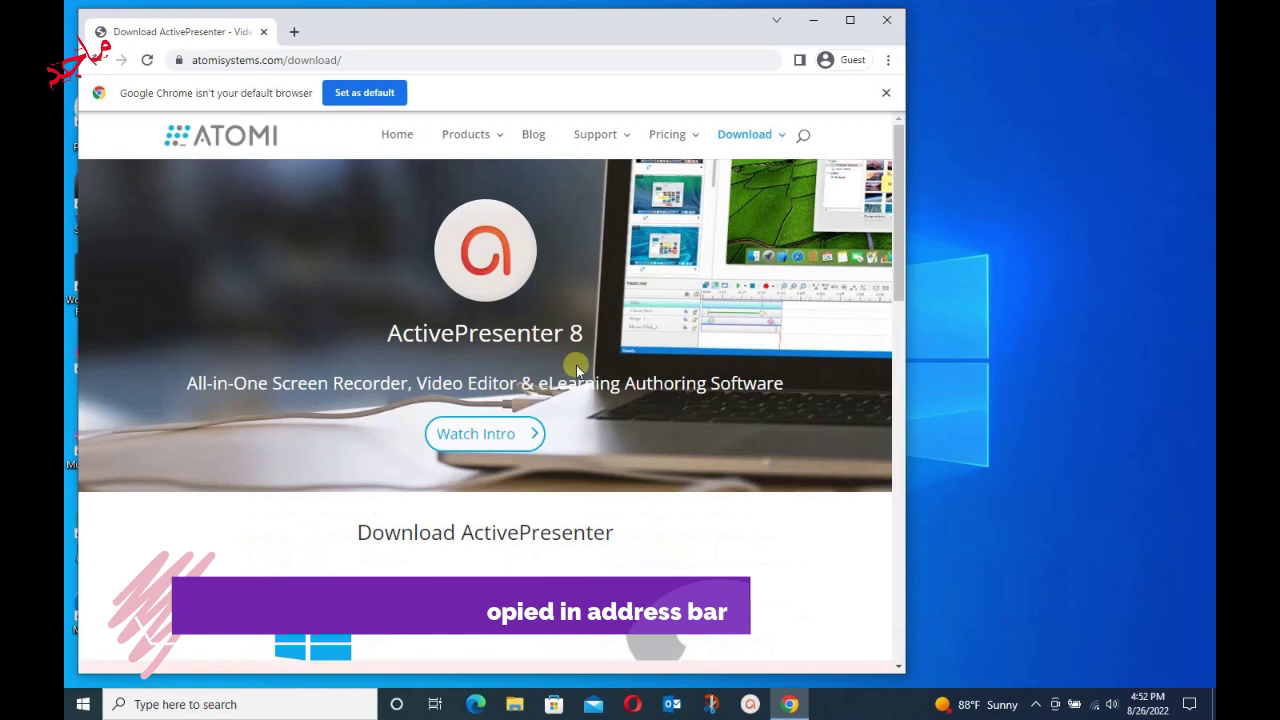
left_click(849, 20)
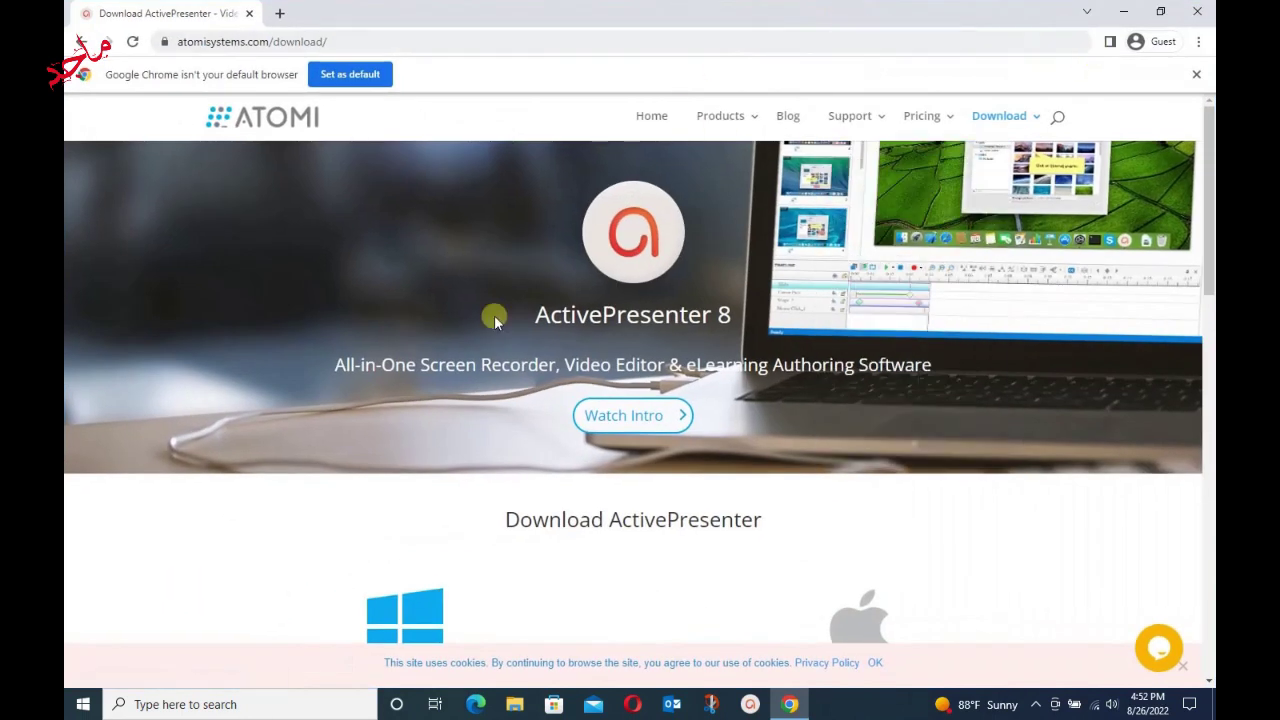
Step: Download ActivePresenter 8.5.8 for Windows, show the installer in its folder, and close the folder and browser windows
scroll(514, 423, "down", 3)
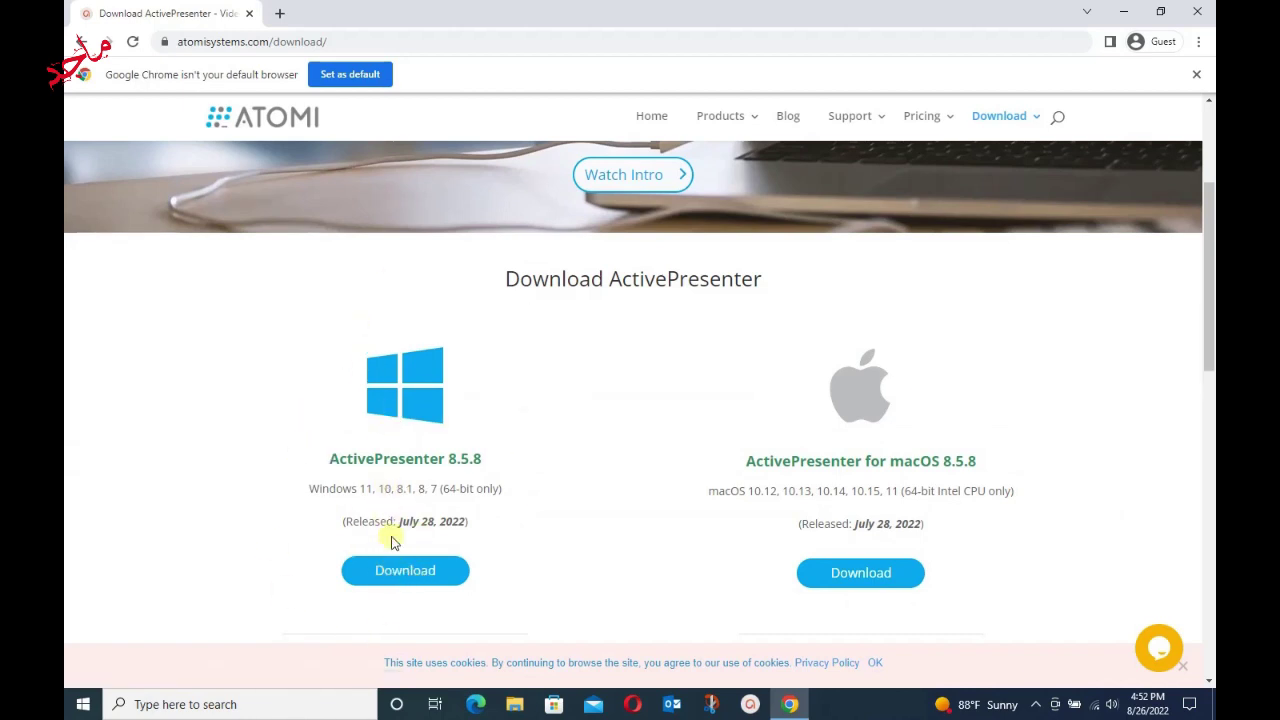
left_click(408, 572)
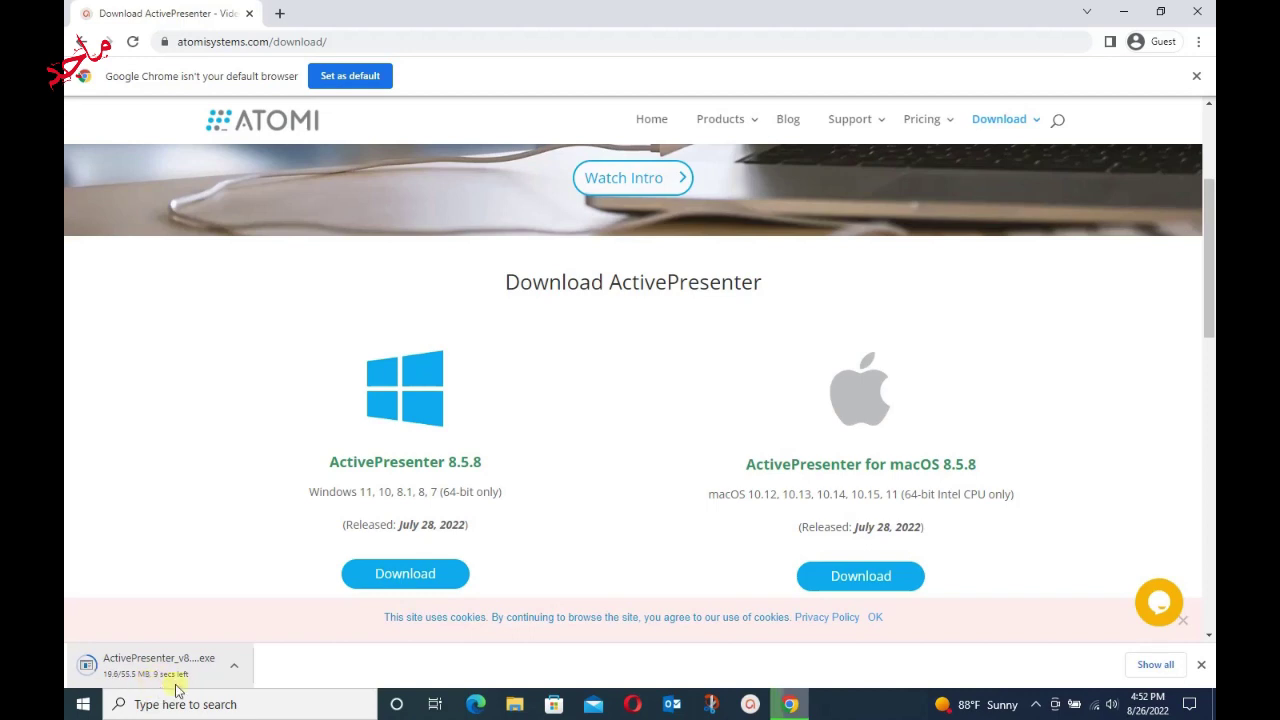
left_click(238, 674)
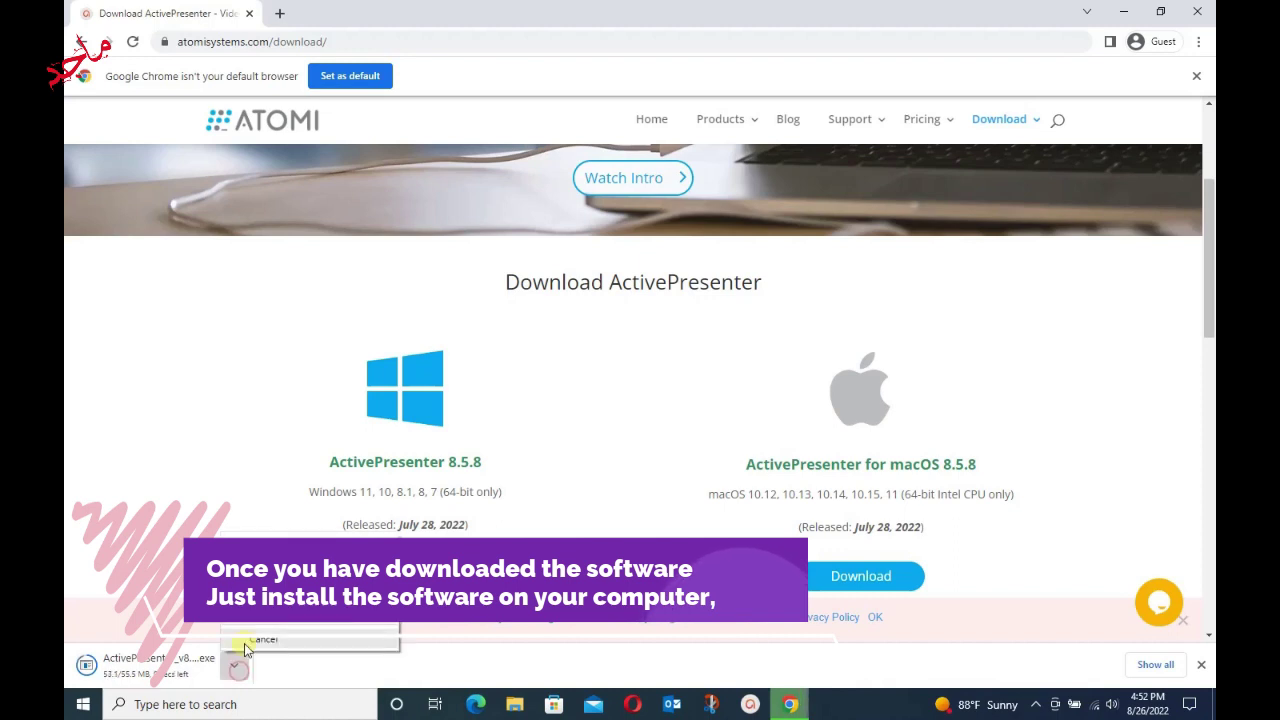
left_click(282, 614)
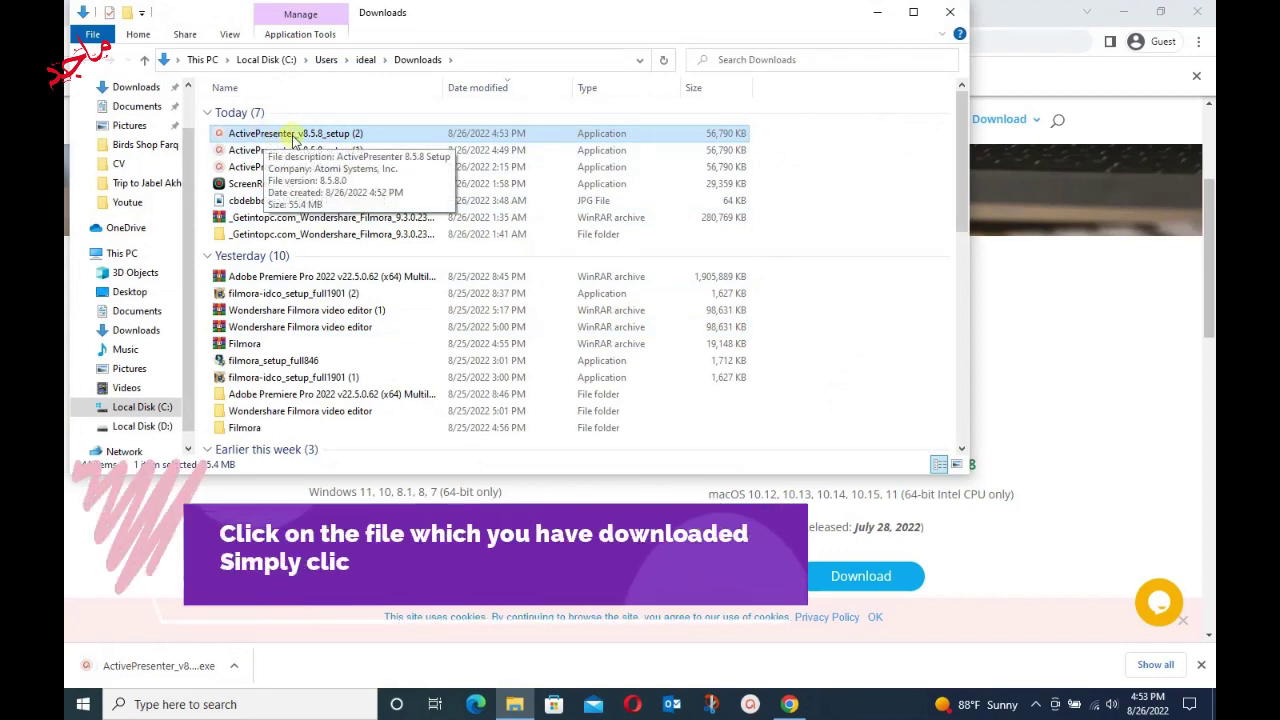
left_click(948, 14)
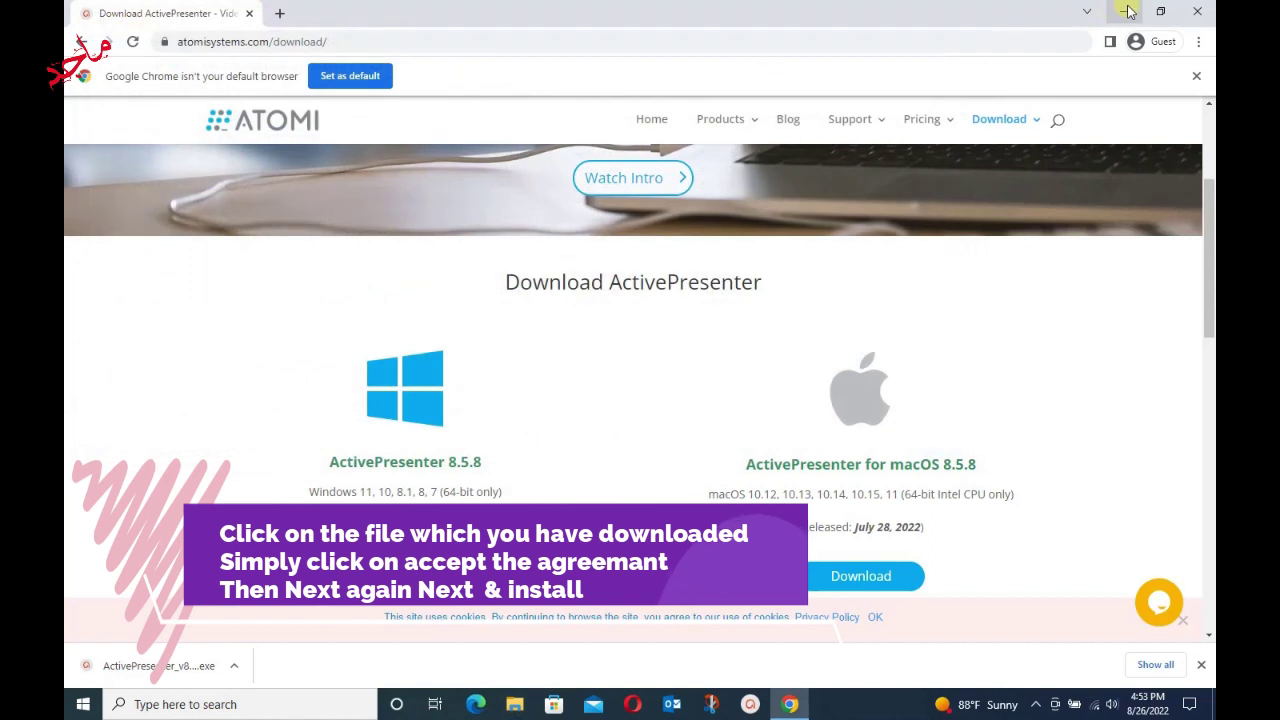
left_click(1197, 11)
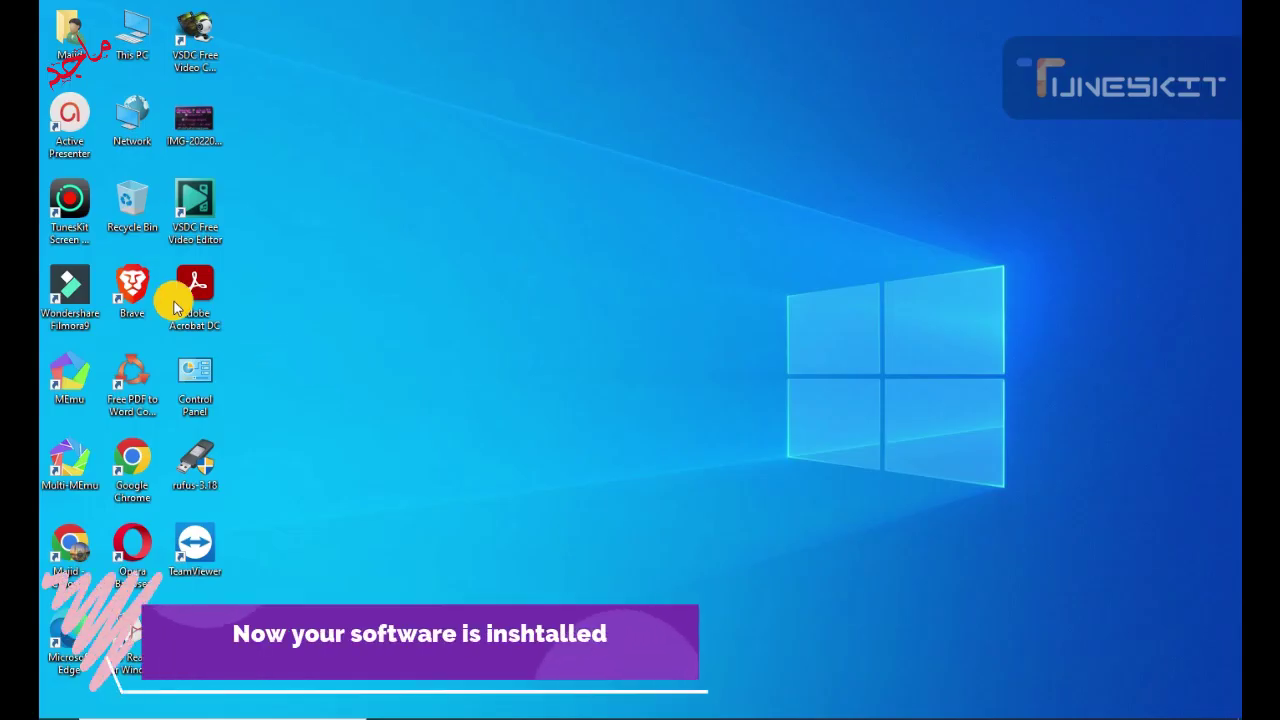
Step: Launch ActivePresenter, start a Record Video project and move its recording setup dialog near the top edge of the desktop
double_click(70, 118)
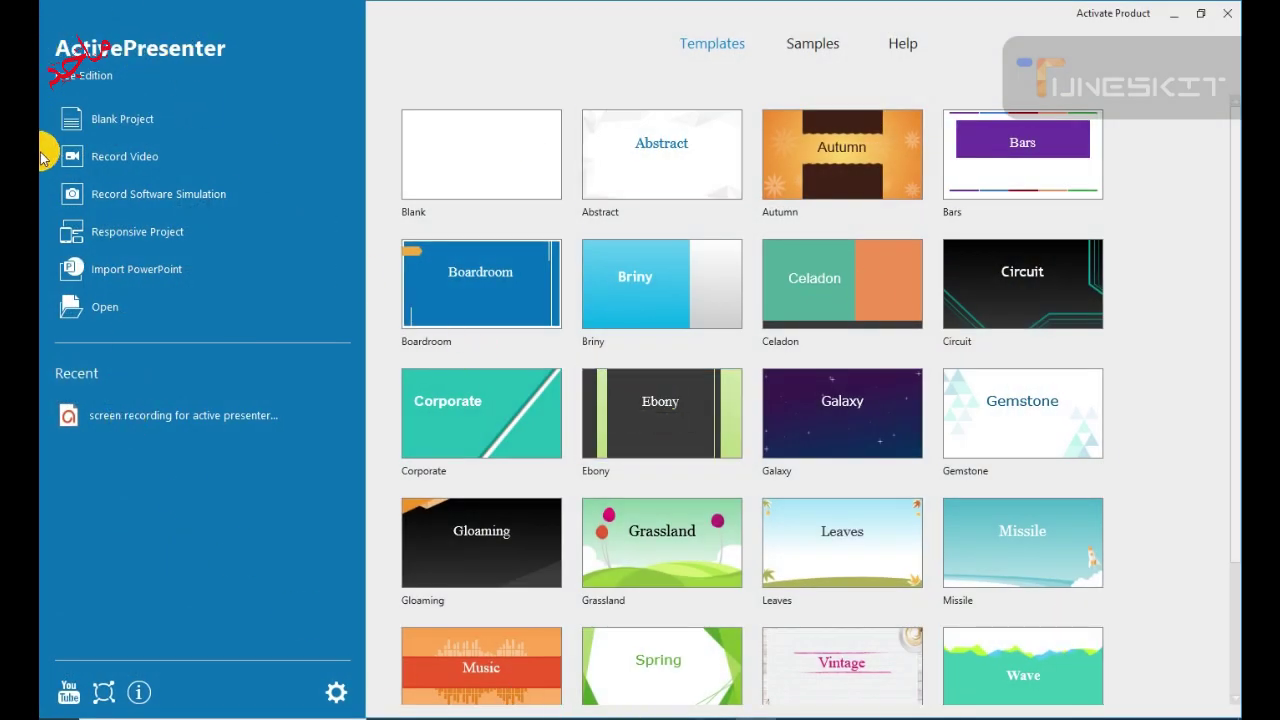
left_click(145, 165)
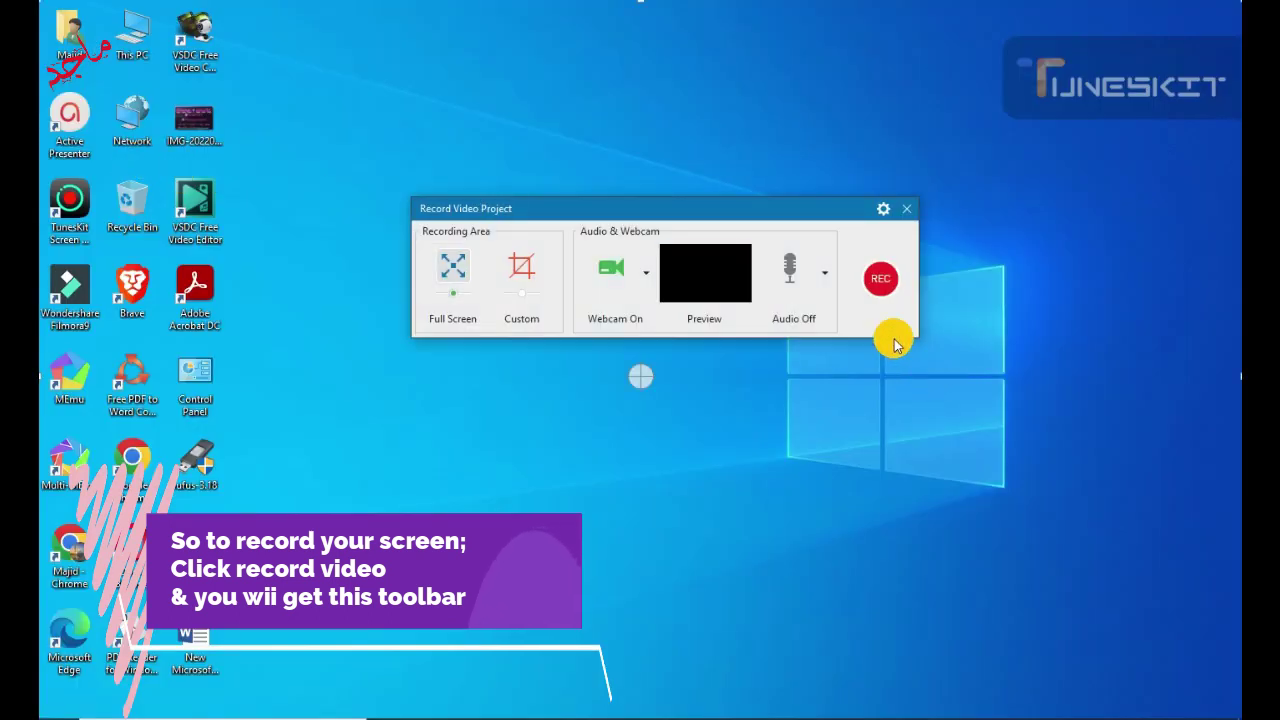
left_click_drag(673, 213, 655, 48)
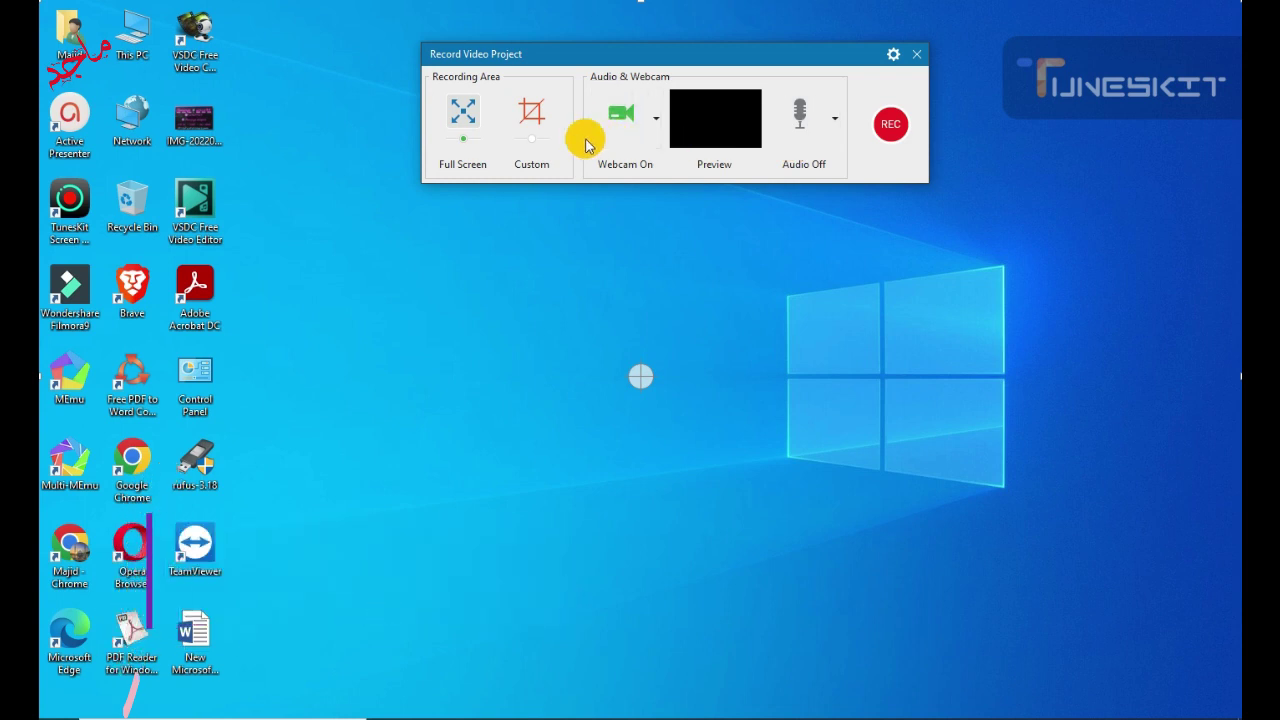
Step: Set the recording area to a custom 800 x 600 frame and move it to around the middle of the desktop
left_click(464, 120)
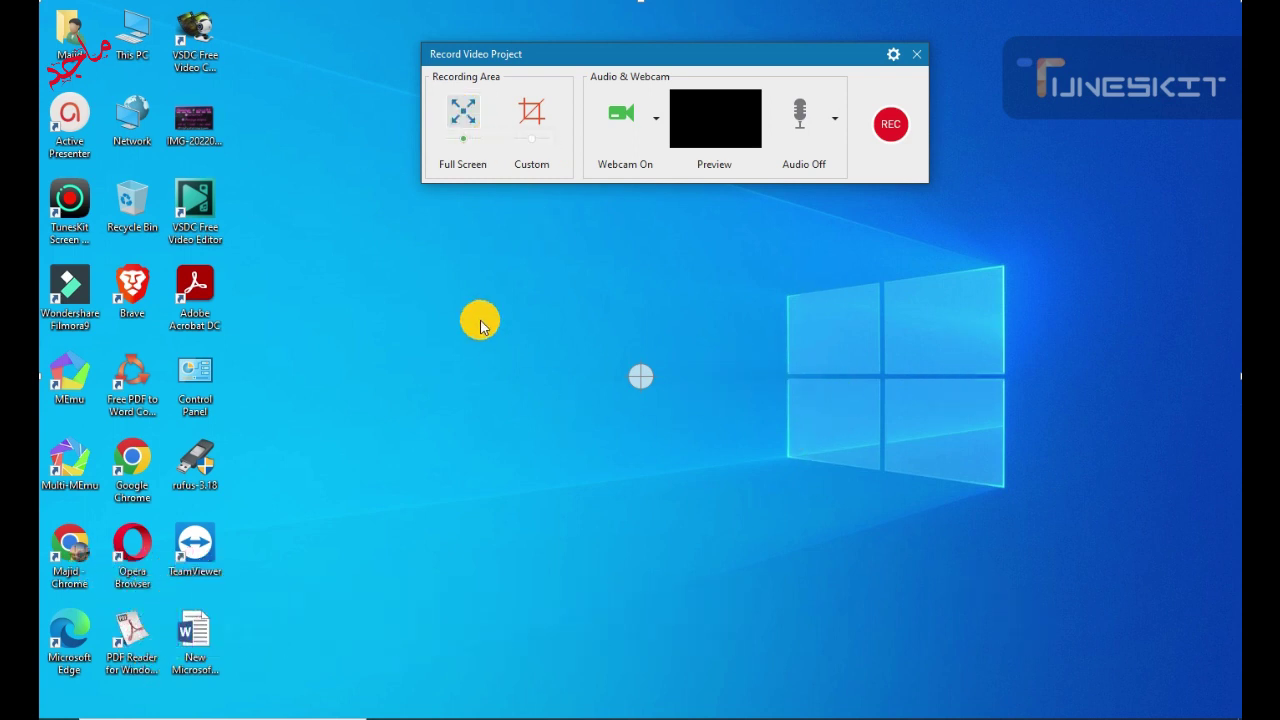
left_click(532, 122)
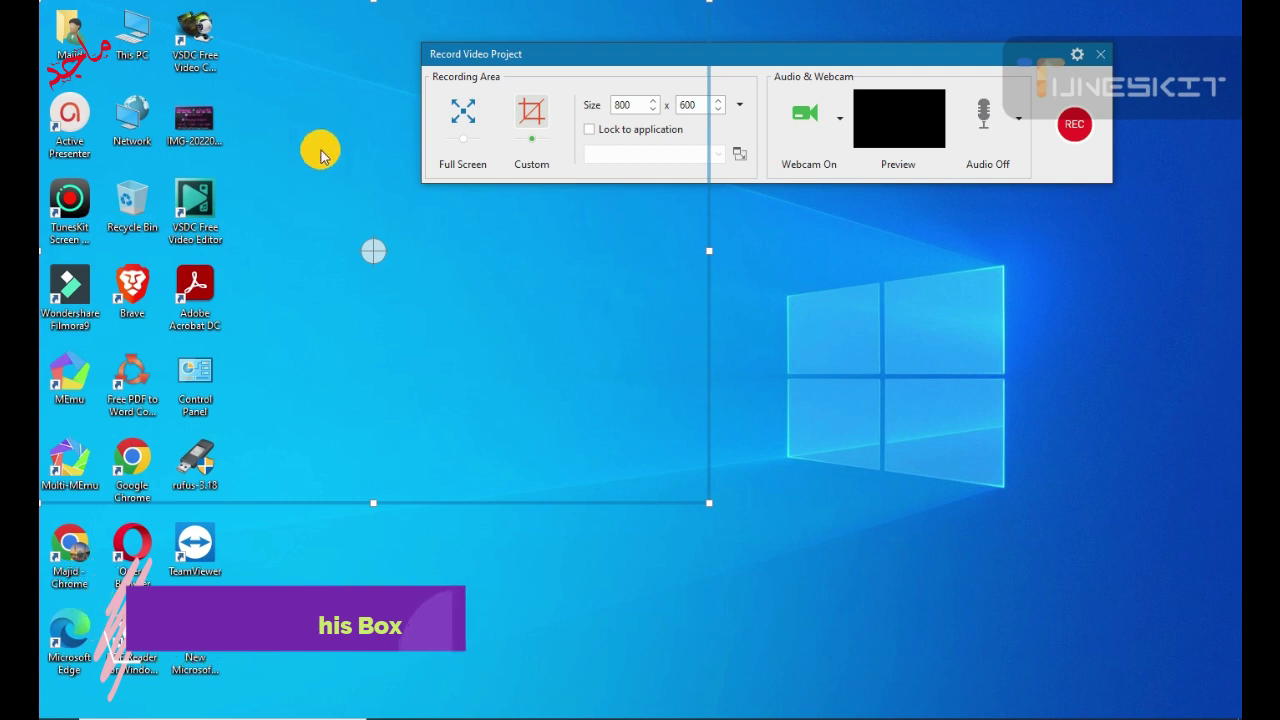
left_click_drag(374, 255, 666, 409)
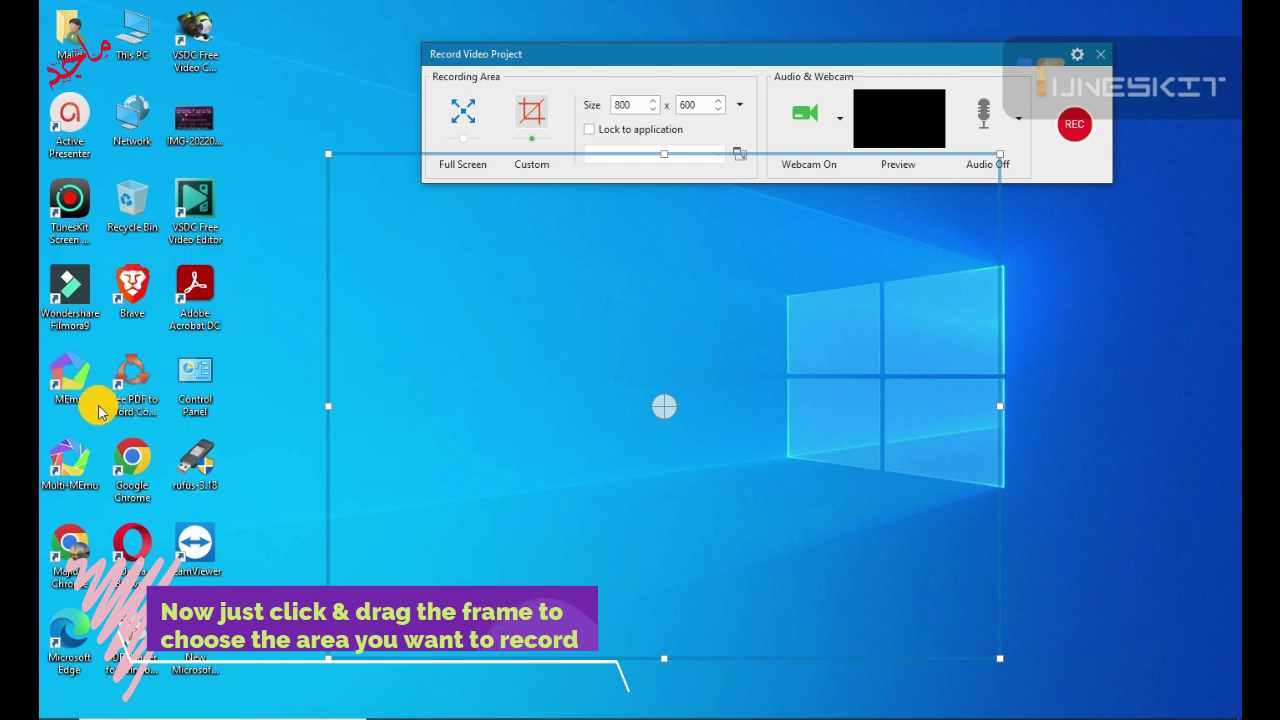
Step: Open a Google Chrome guest window and resize it to fit the 800 x 600 recording frame
double_click(134, 460)
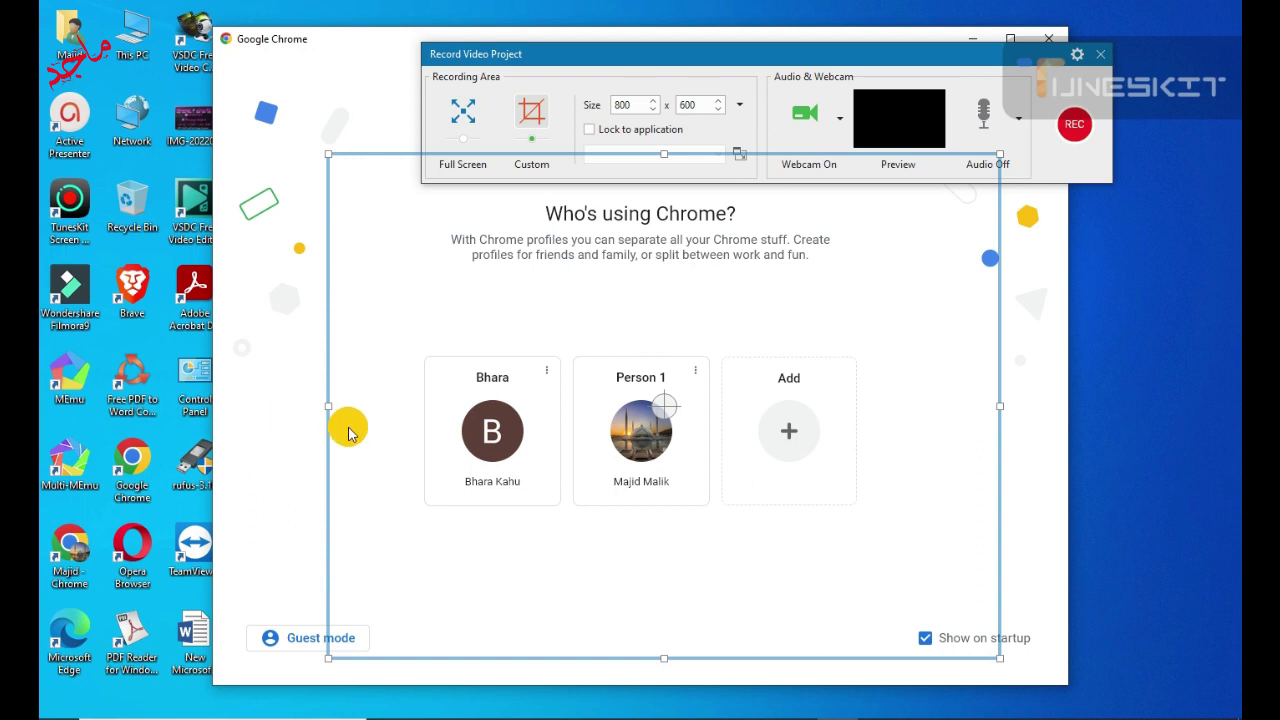
left_click(320, 637)
left_click_drag(253, 120, 330, 150)
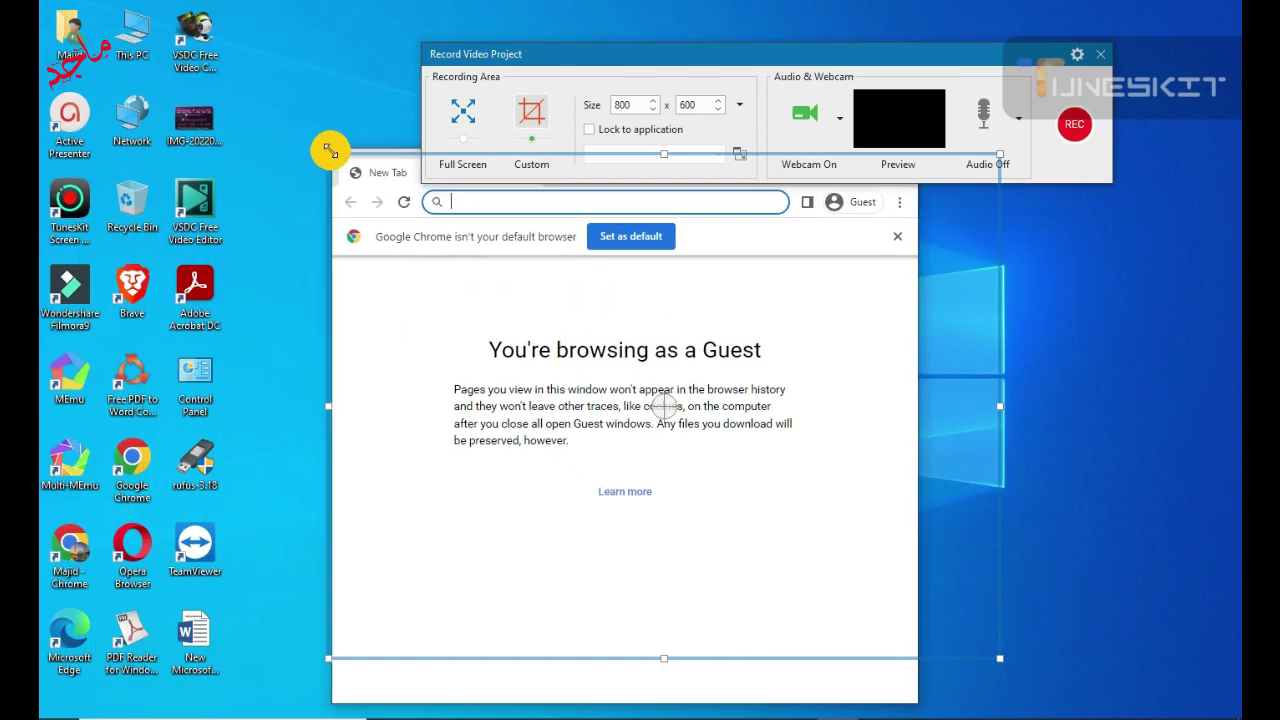
left_click(569, 683)
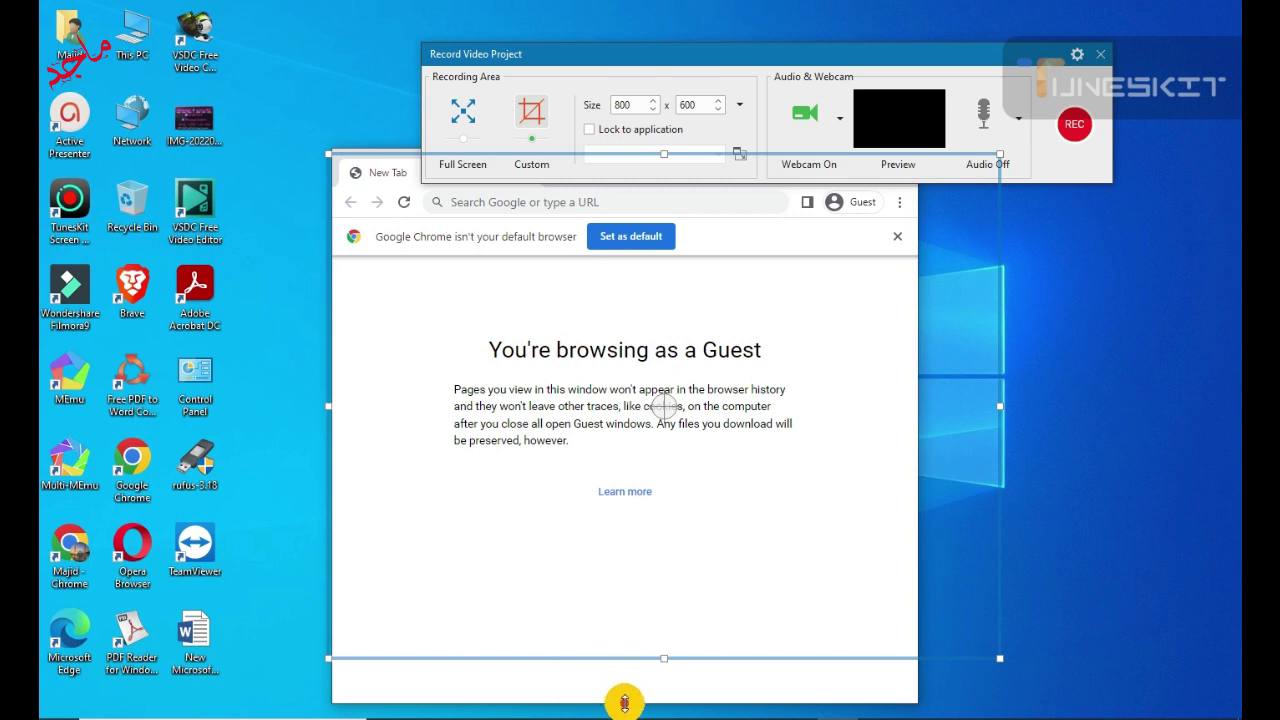
left_click_drag(624, 703, 634, 658)
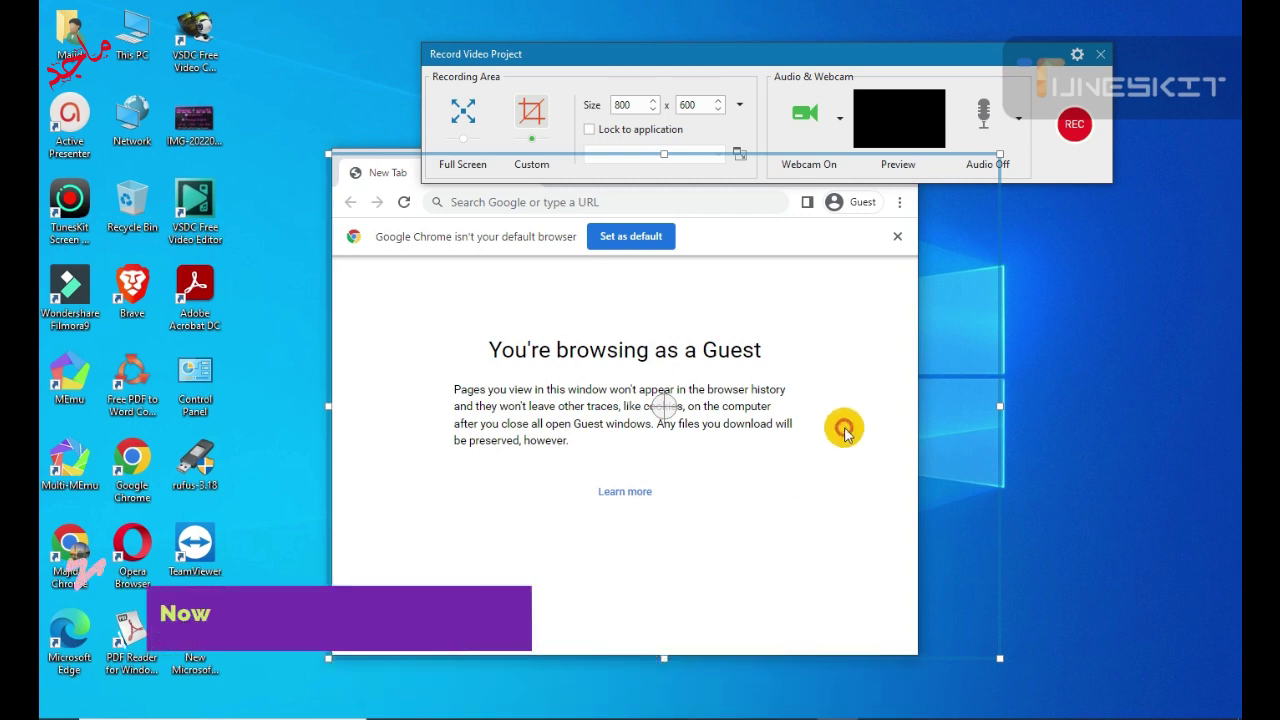
left_click_drag(916, 398, 998, 398)
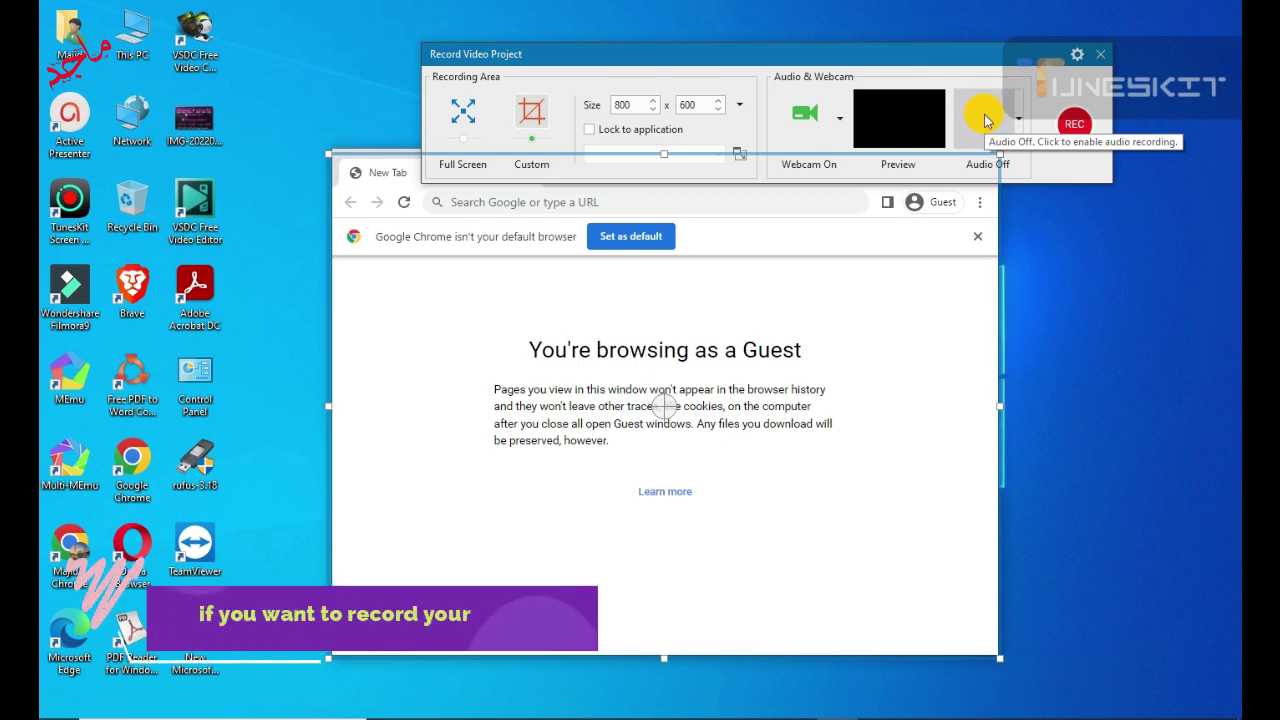
Step: Move the Record Video Project dialog clear of the browser window and start recording
left_click_drag(933, 56, 872, 14)
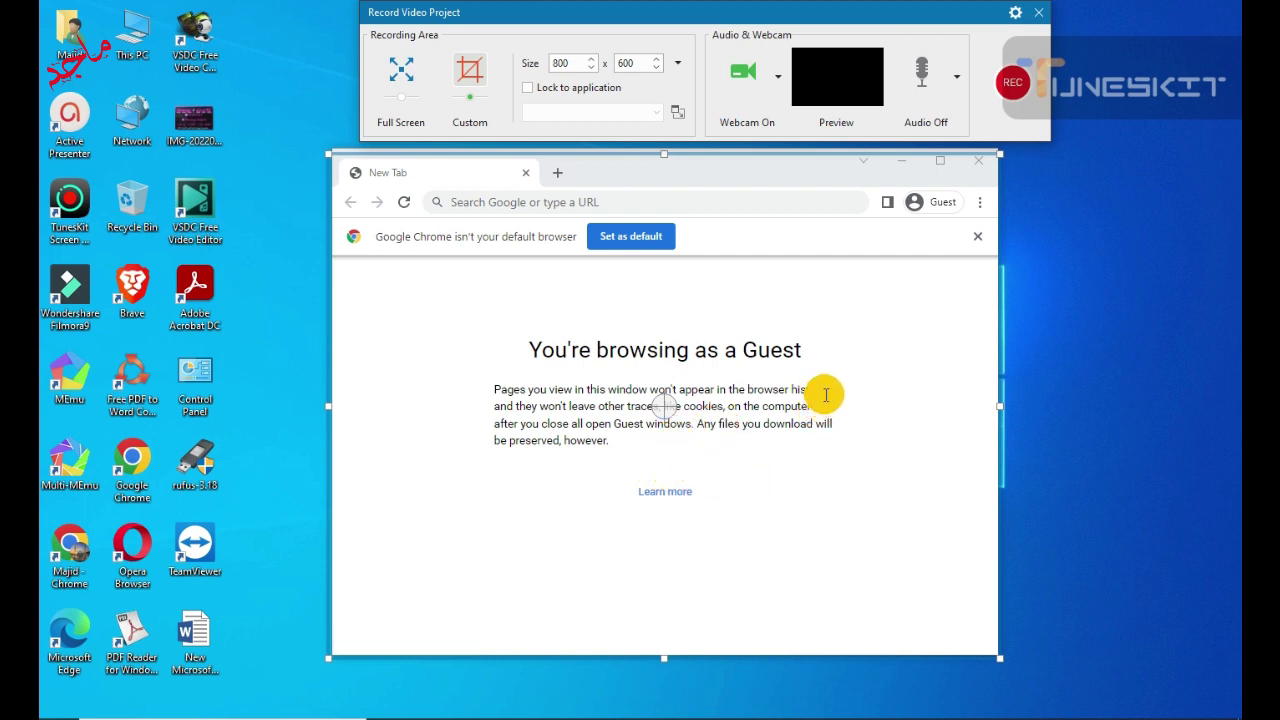
left_click(1011, 92)
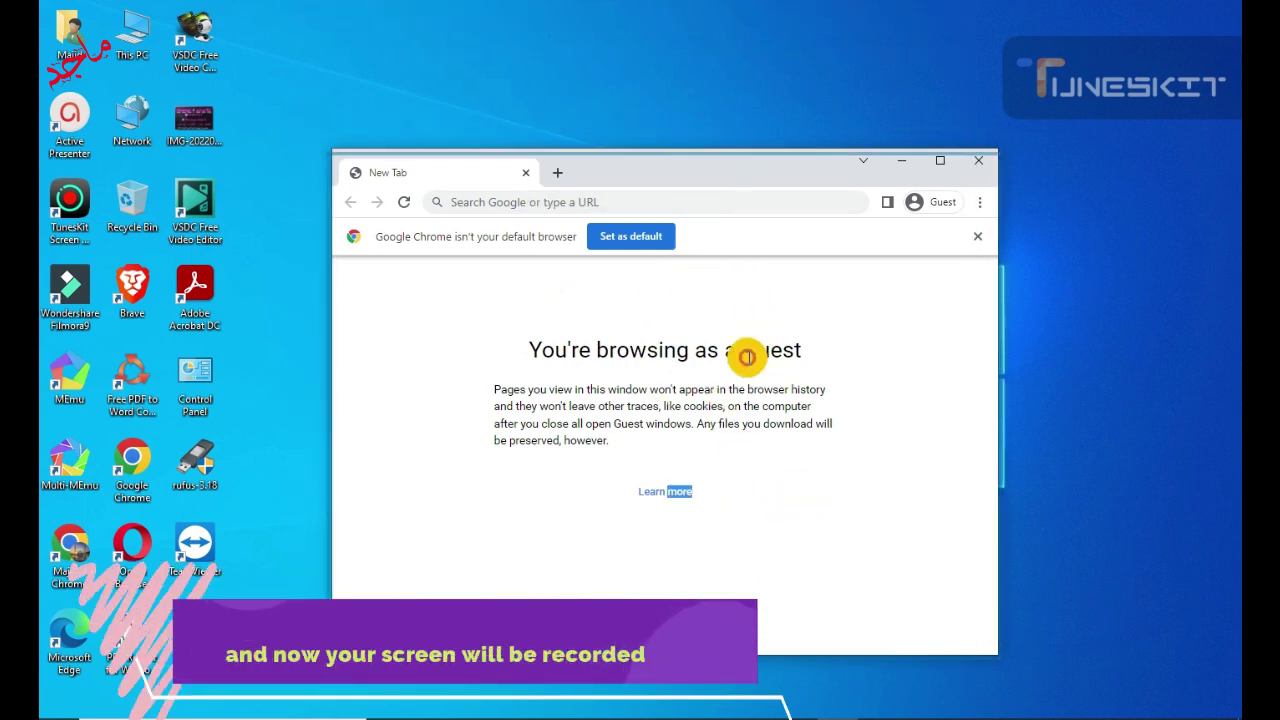
Step: Browse Google Images results for keyboard while recording, and open Apple's Magic Keyboard with Numeric Keypad page and its enlarged product picture
left_click(580, 203)
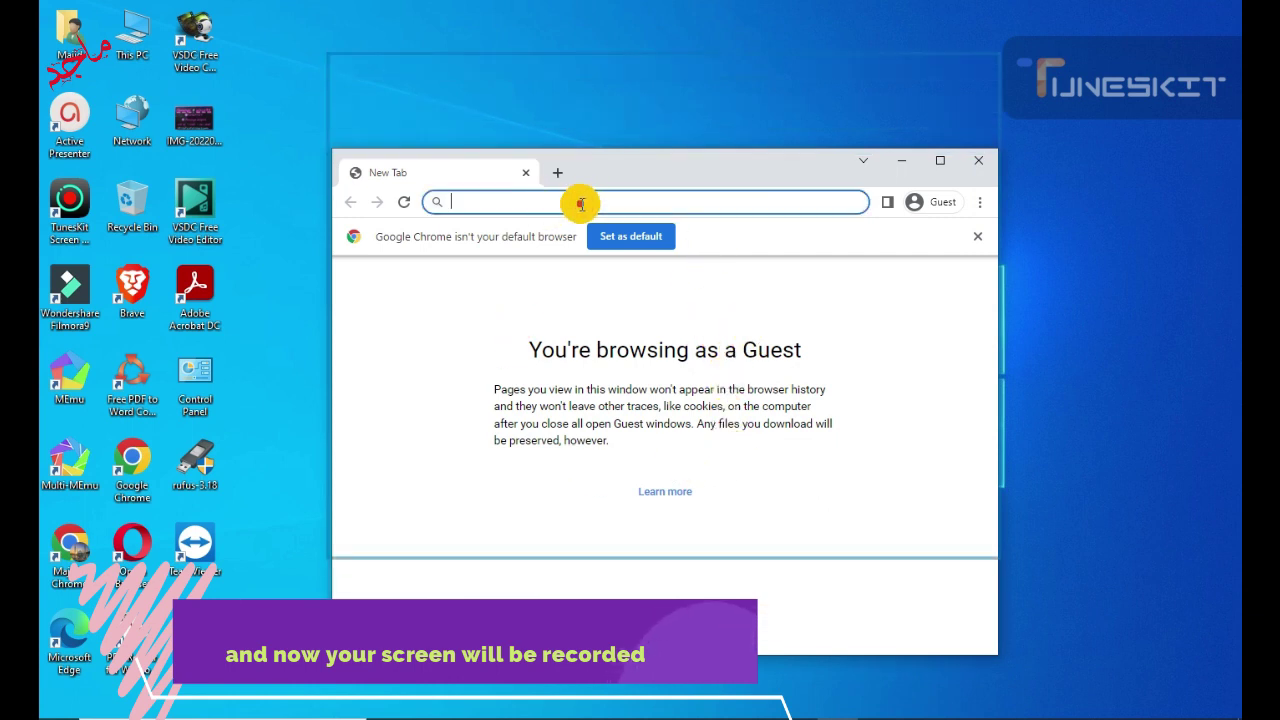
type("gooood")
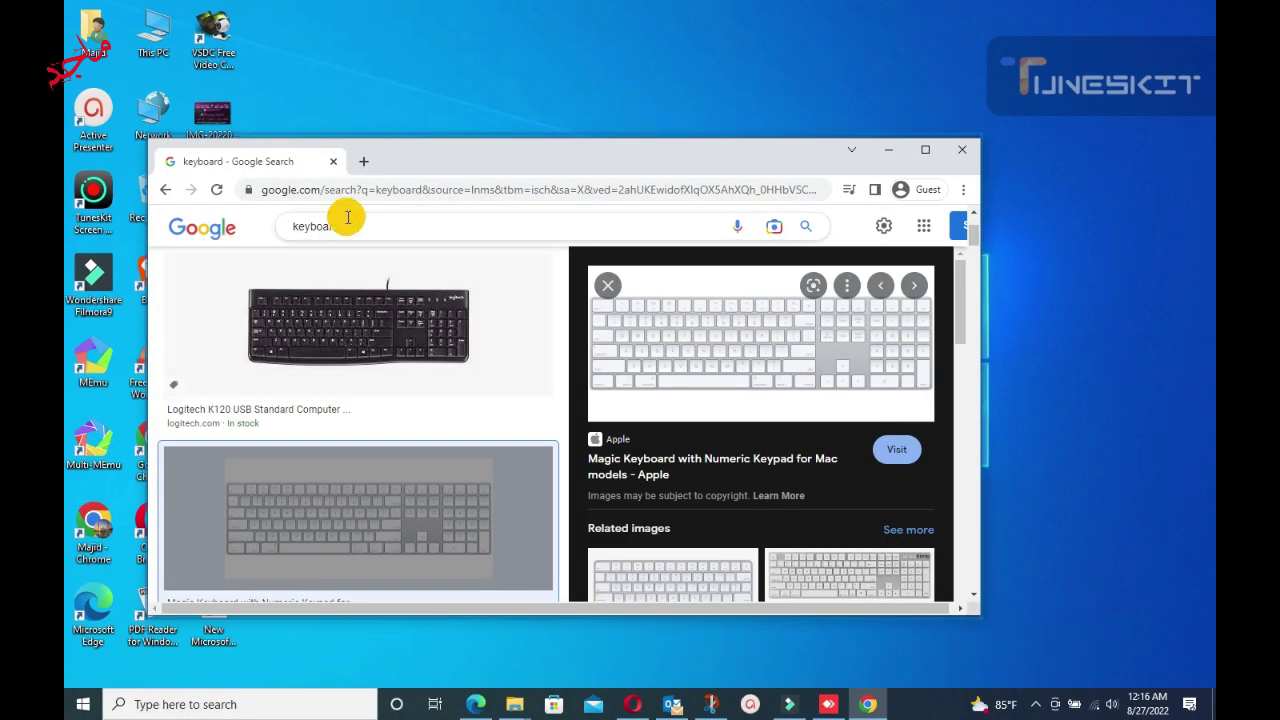
scroll(370, 260, "up", 2)
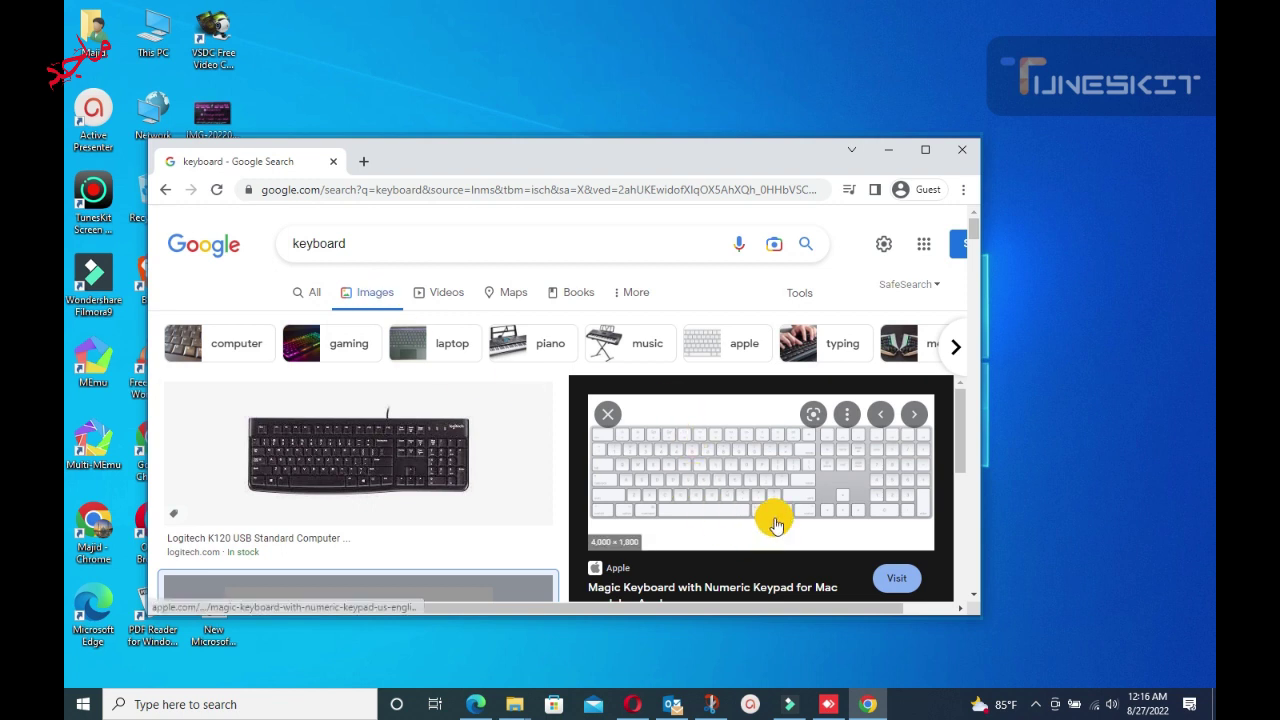
left_click(548, 460)
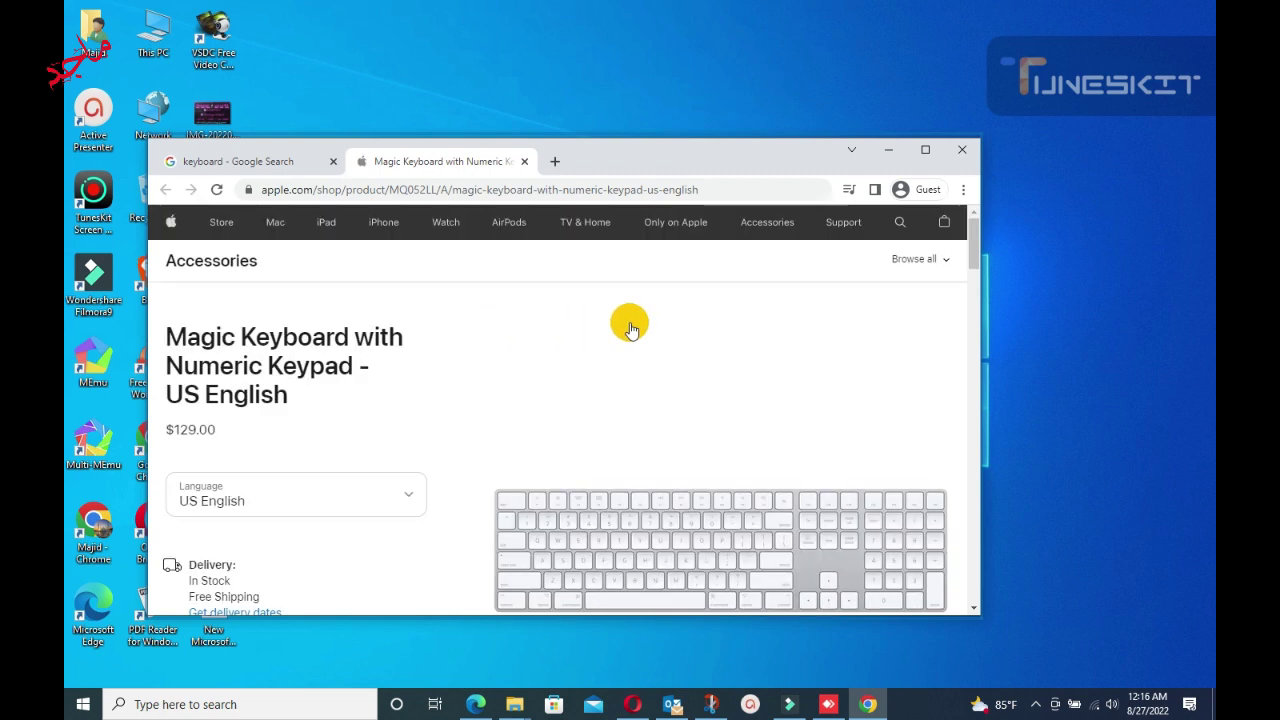
scroll(762, 537, "down", 2)
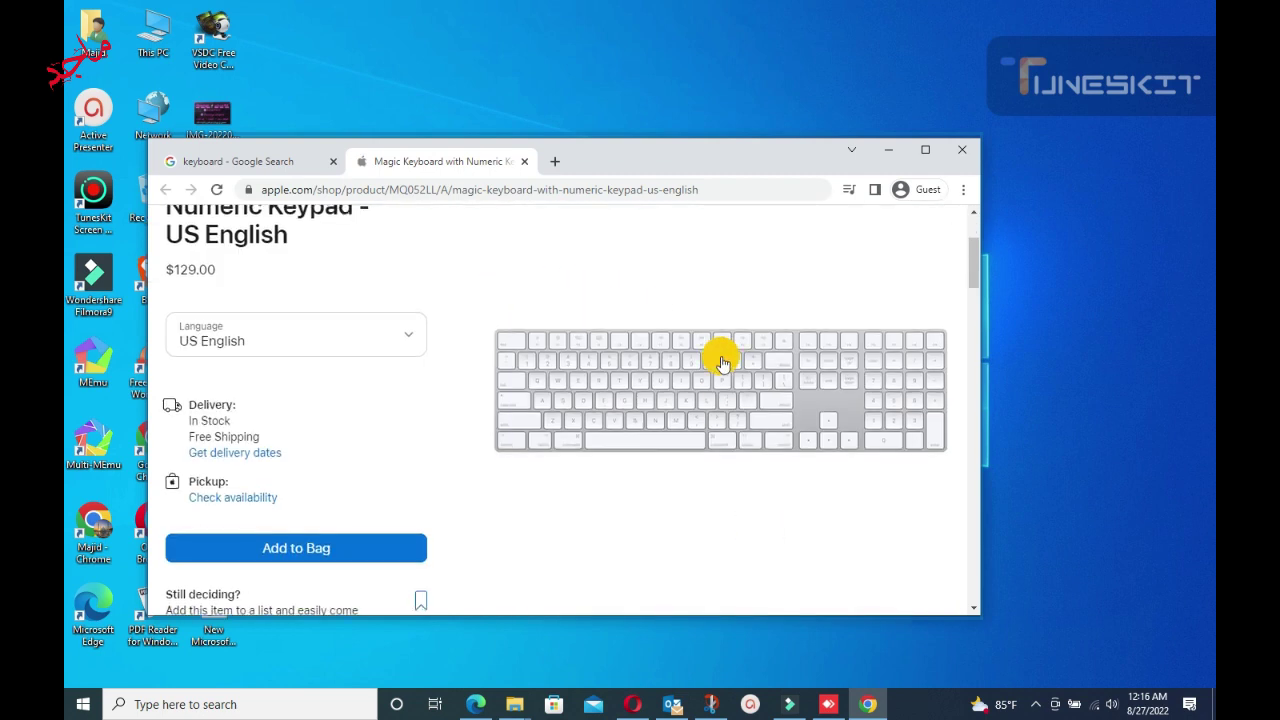
left_click(720, 352)
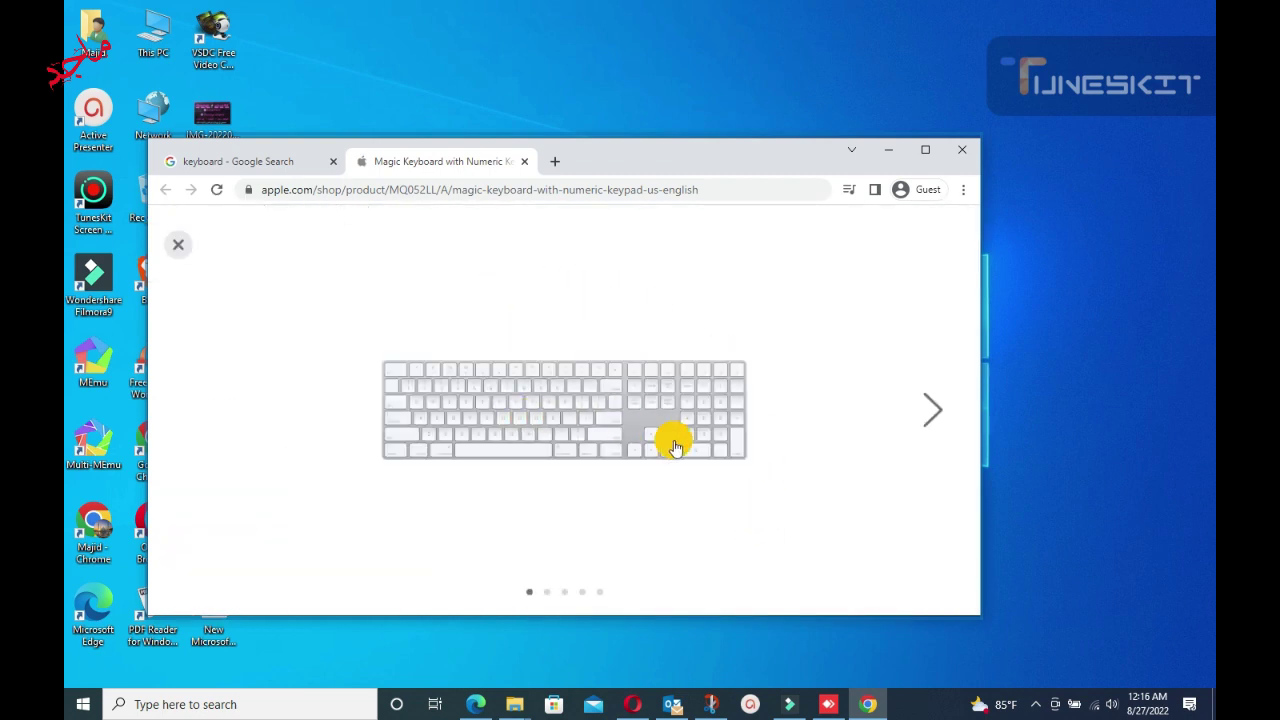
Step: Bring back the hidden Recording Toolbar, move it clear above the browser window, and stop the recording
left_click(1038, 705)
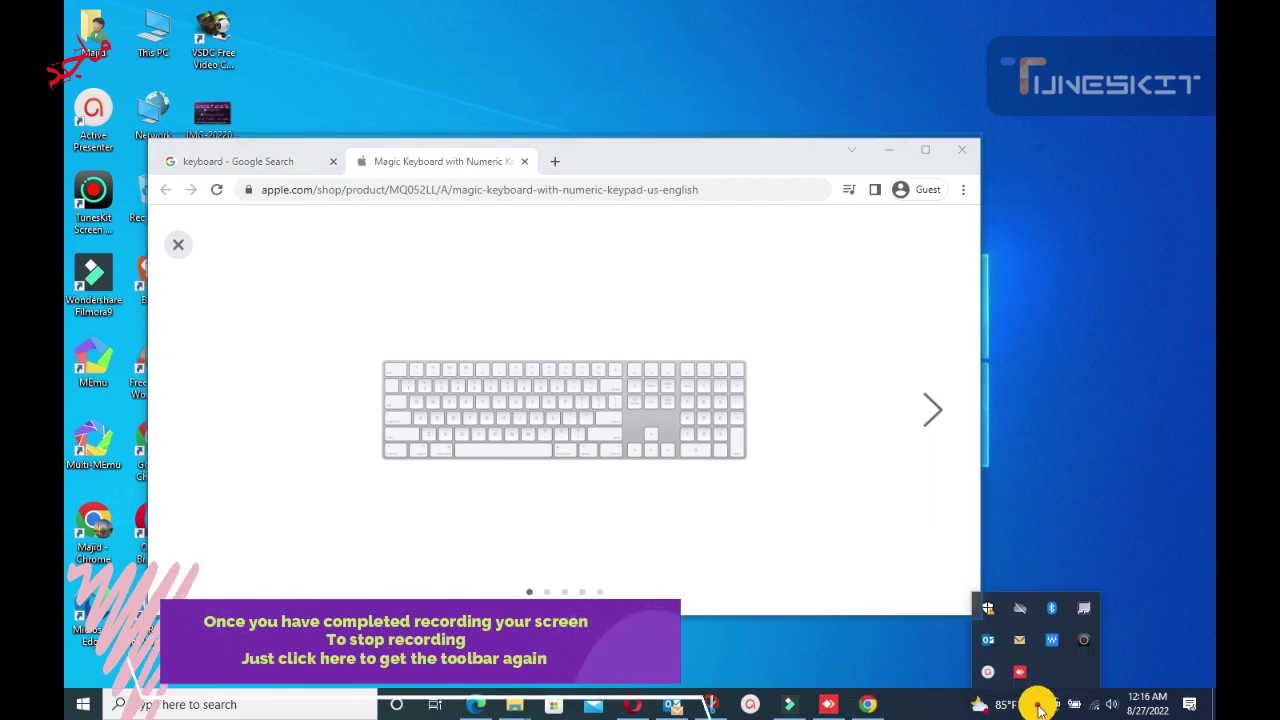
left_click(989, 678)
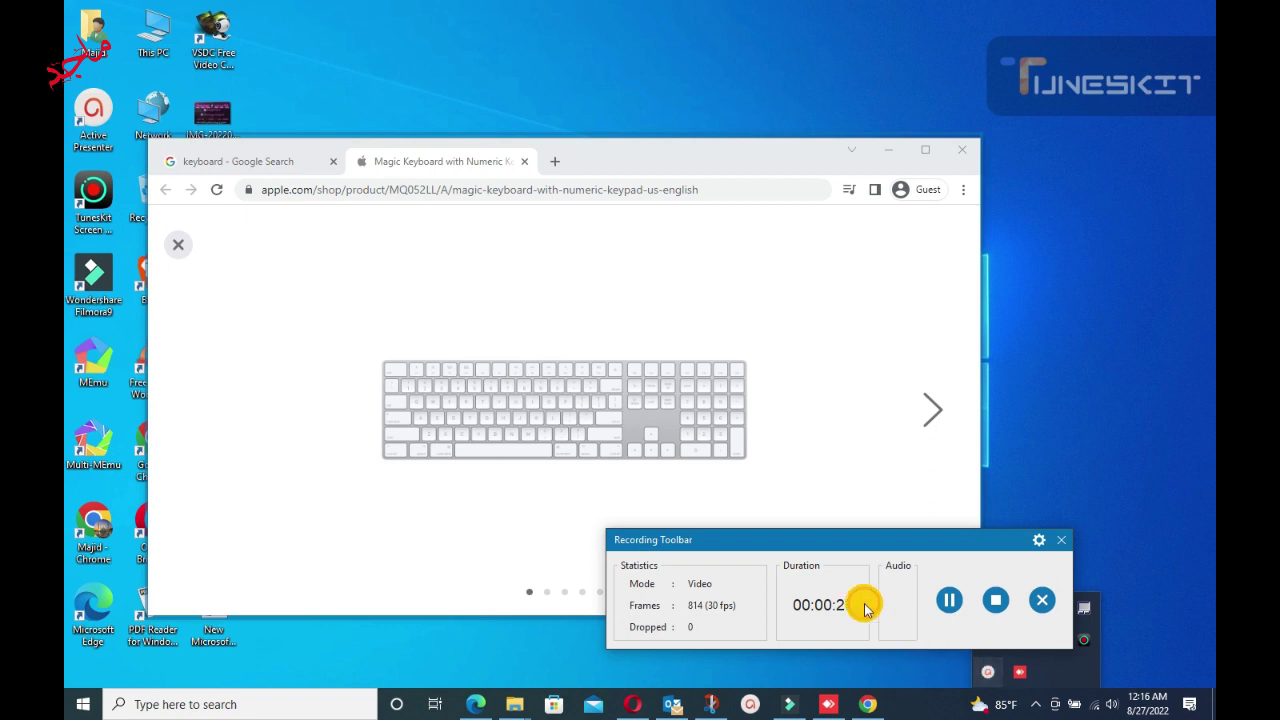
left_click_drag(858, 548, 664, 24)
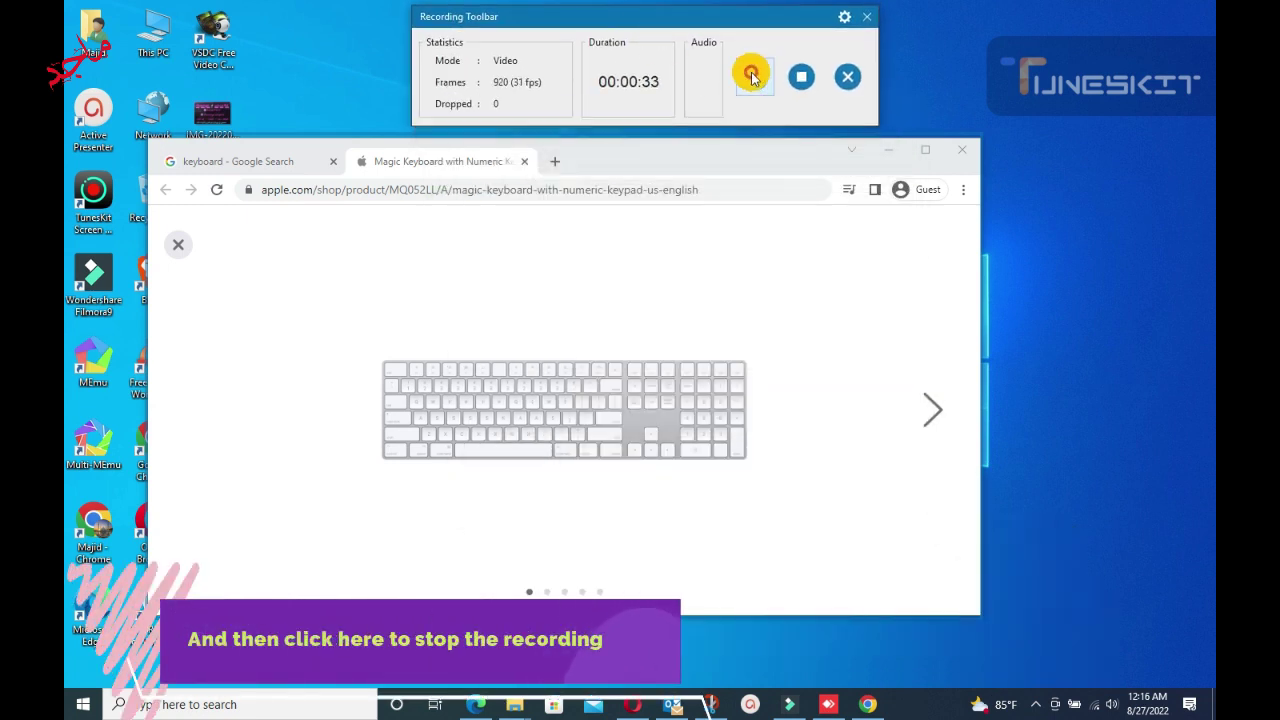
left_click(800, 80)
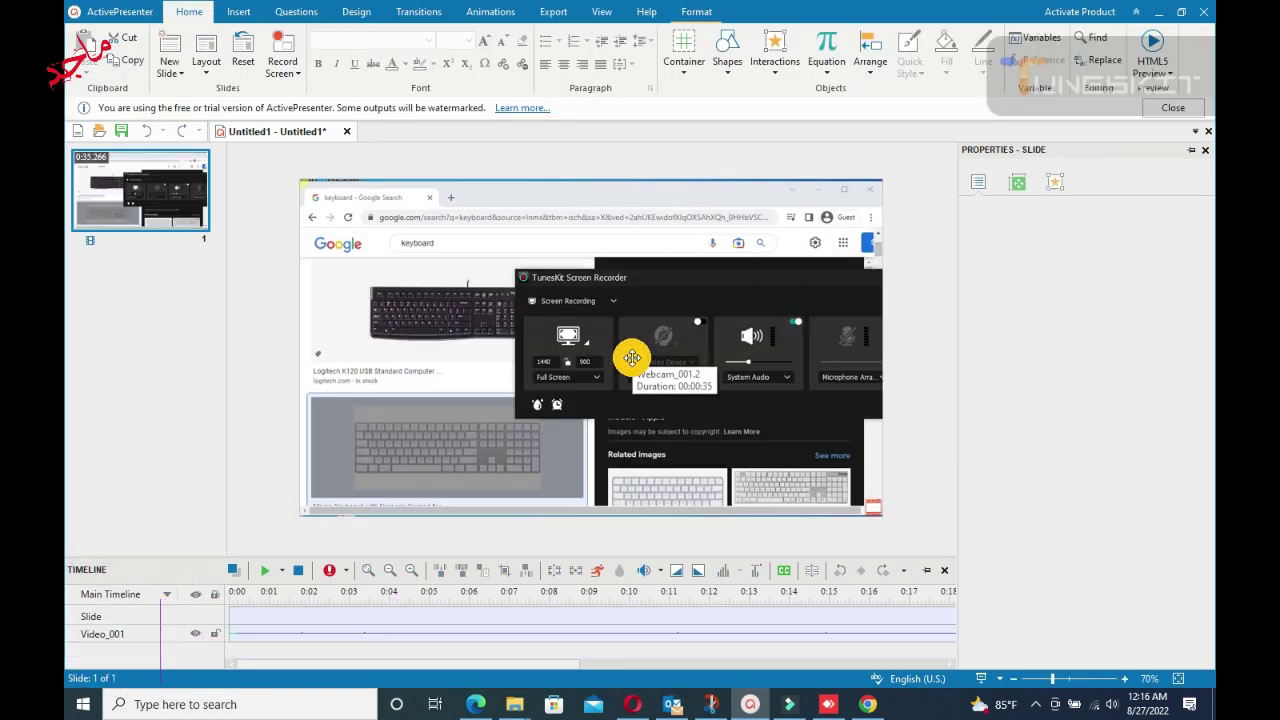
Step: Select the recorded video on the slide and play a preview of it
left_click(632, 358)
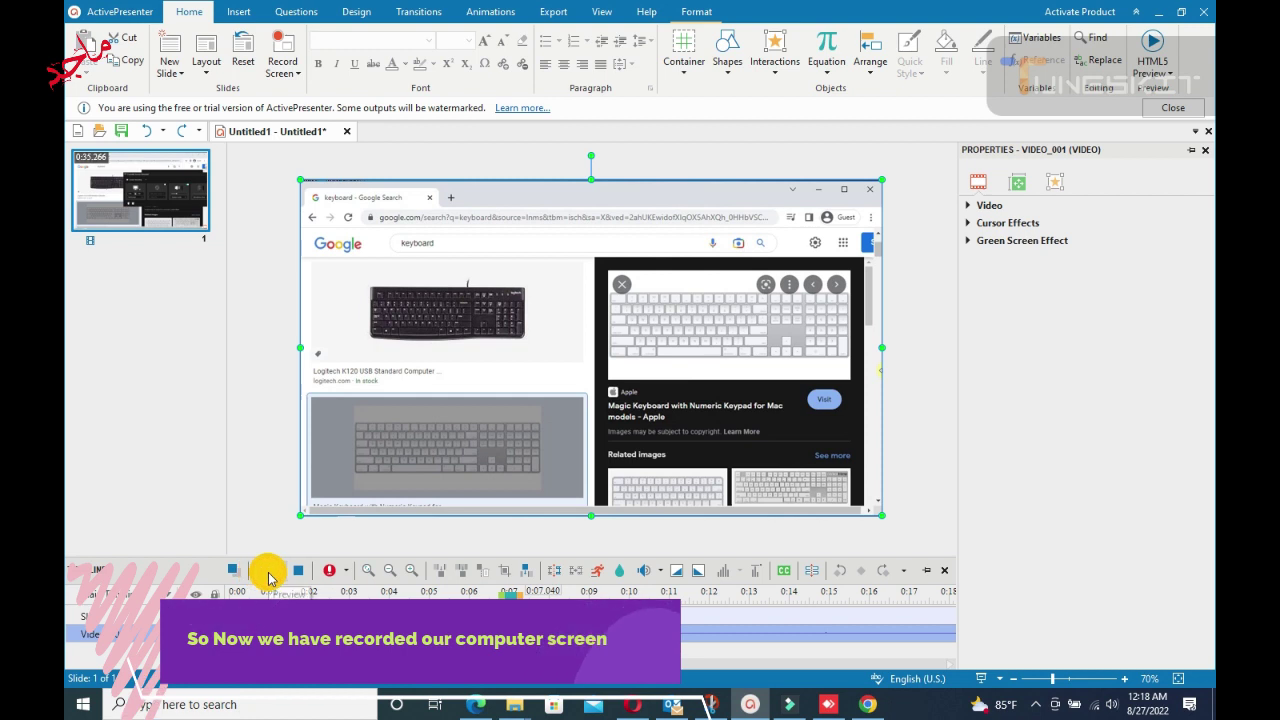
left_click(268, 578)
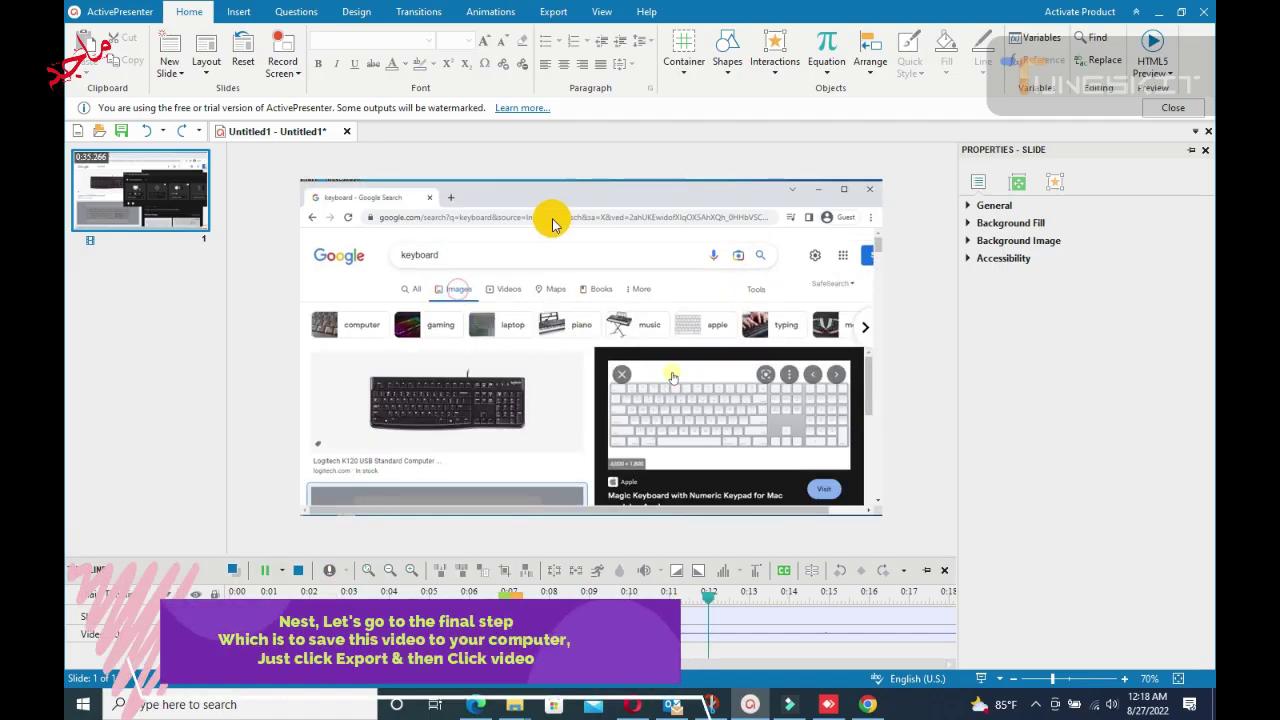
Step: Set up a video export in MP4 format with the output file Untitled1 in the personal folder on Local Disk (D:)
left_click(551, 14)
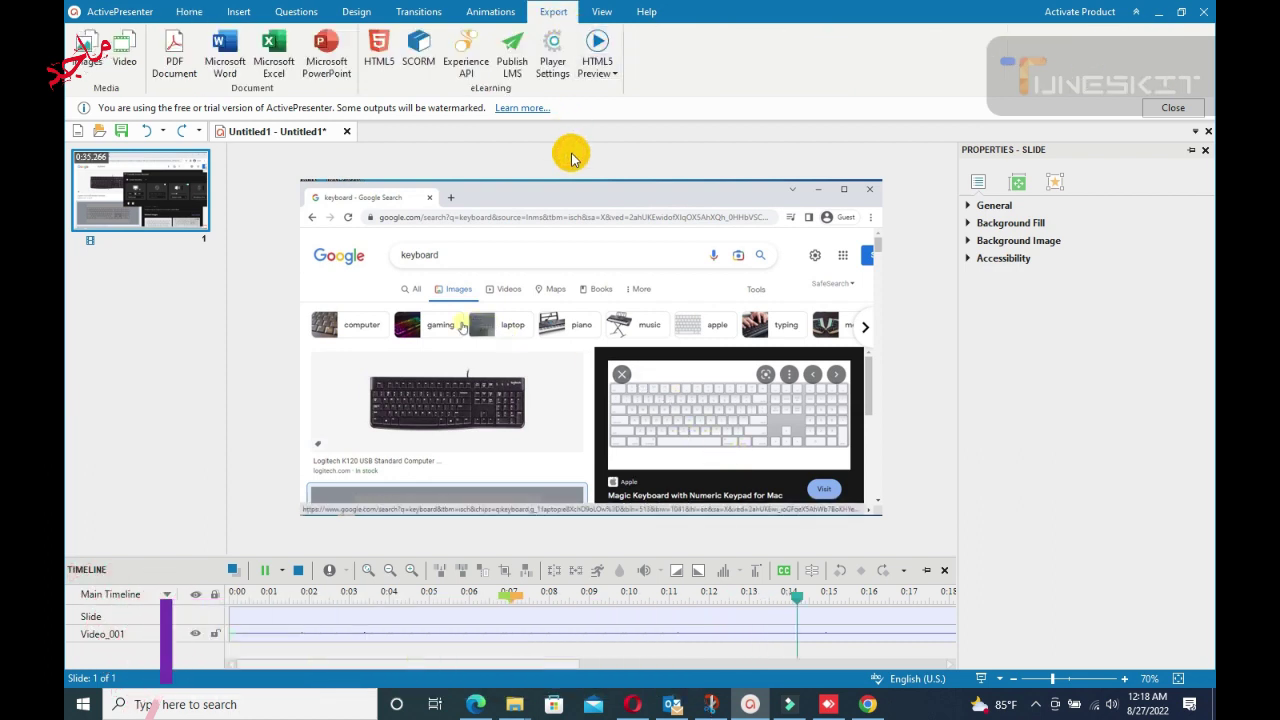
left_click(125, 52)
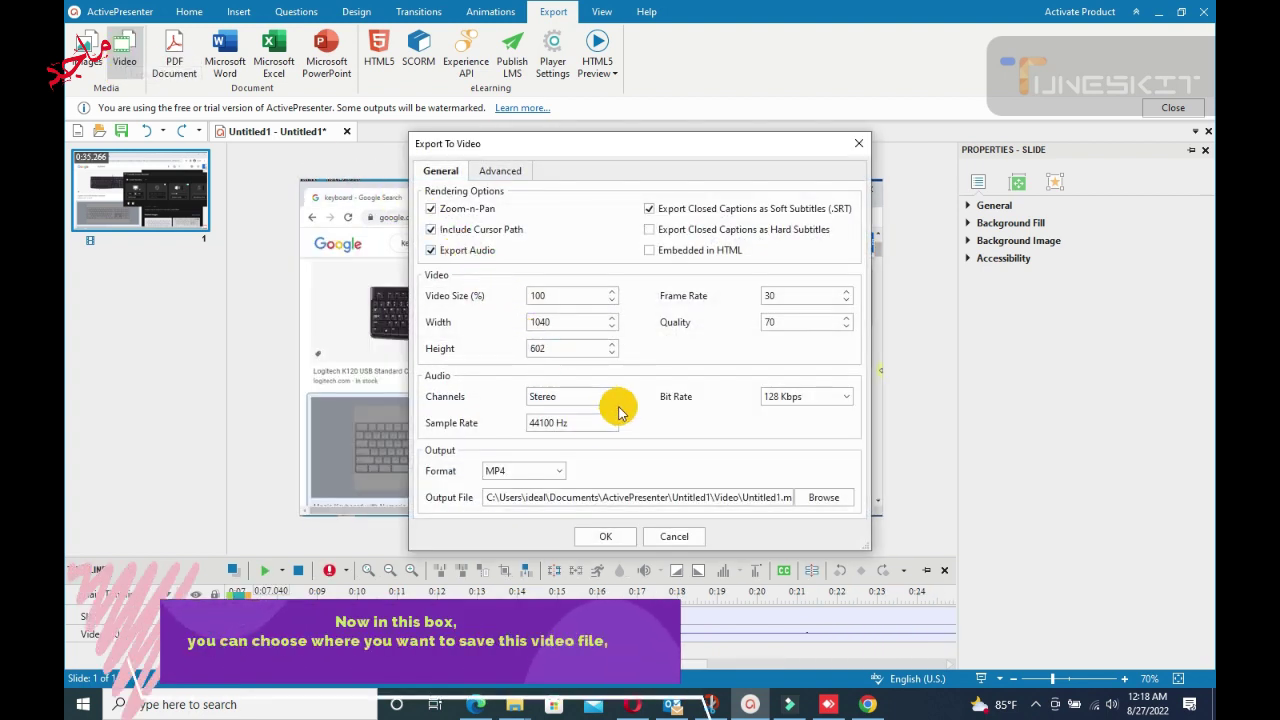
left_click(826, 497)
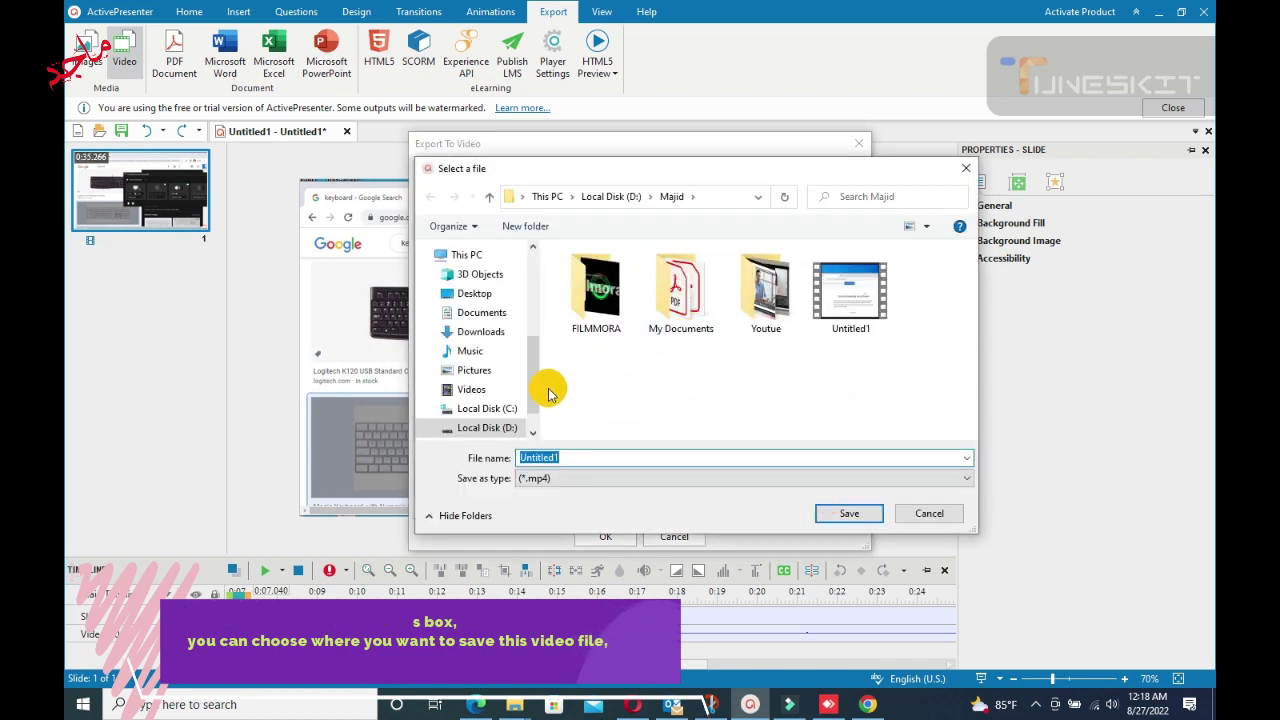
left_click(493, 428)
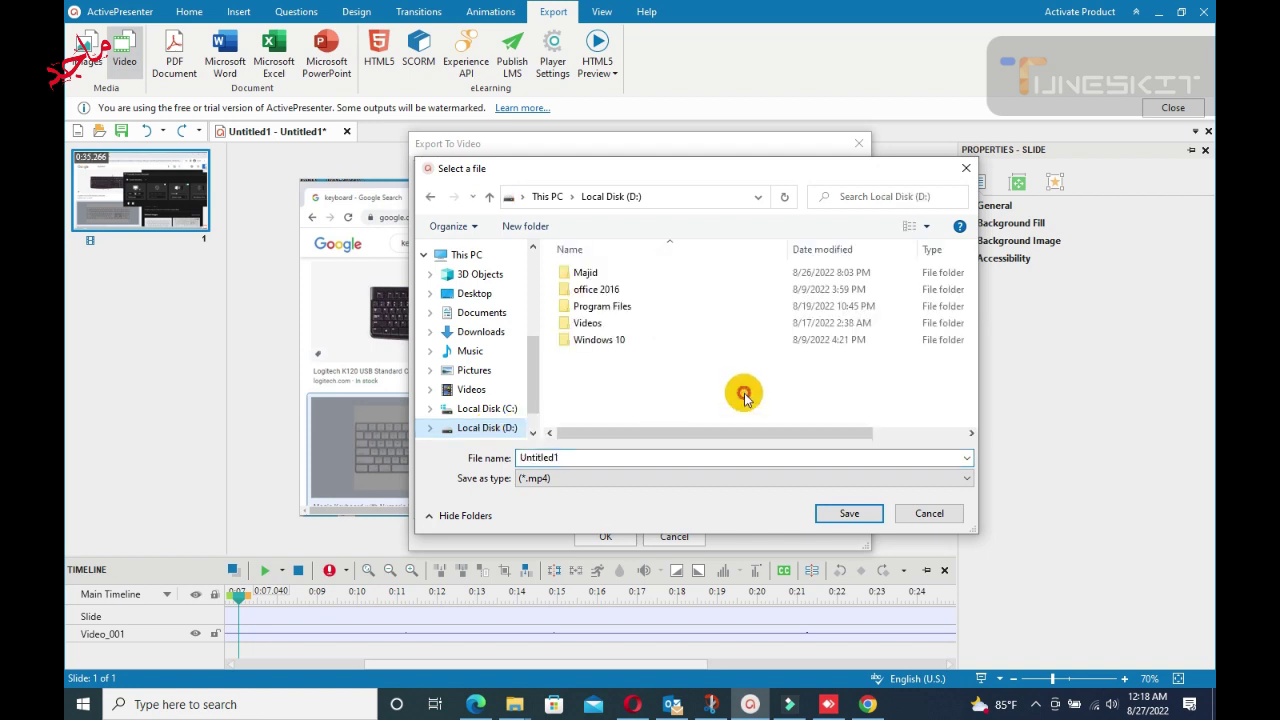
double_click(598, 249)
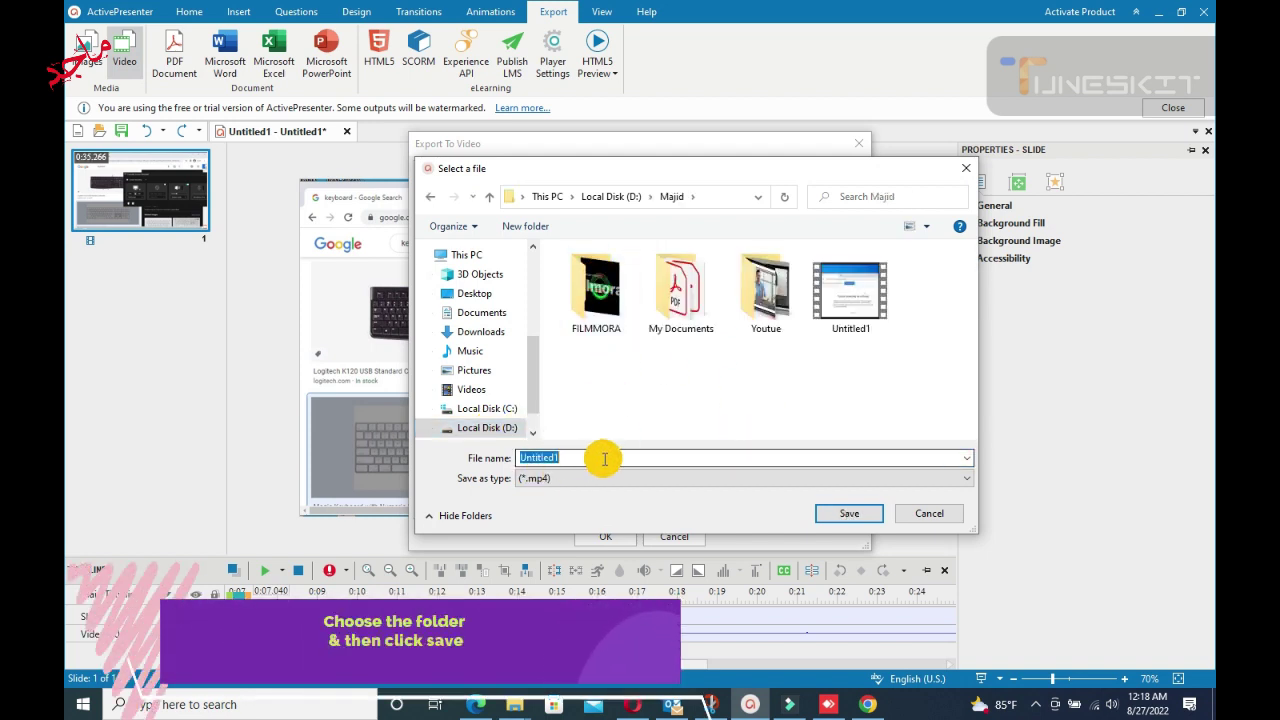
left_click(855, 516)
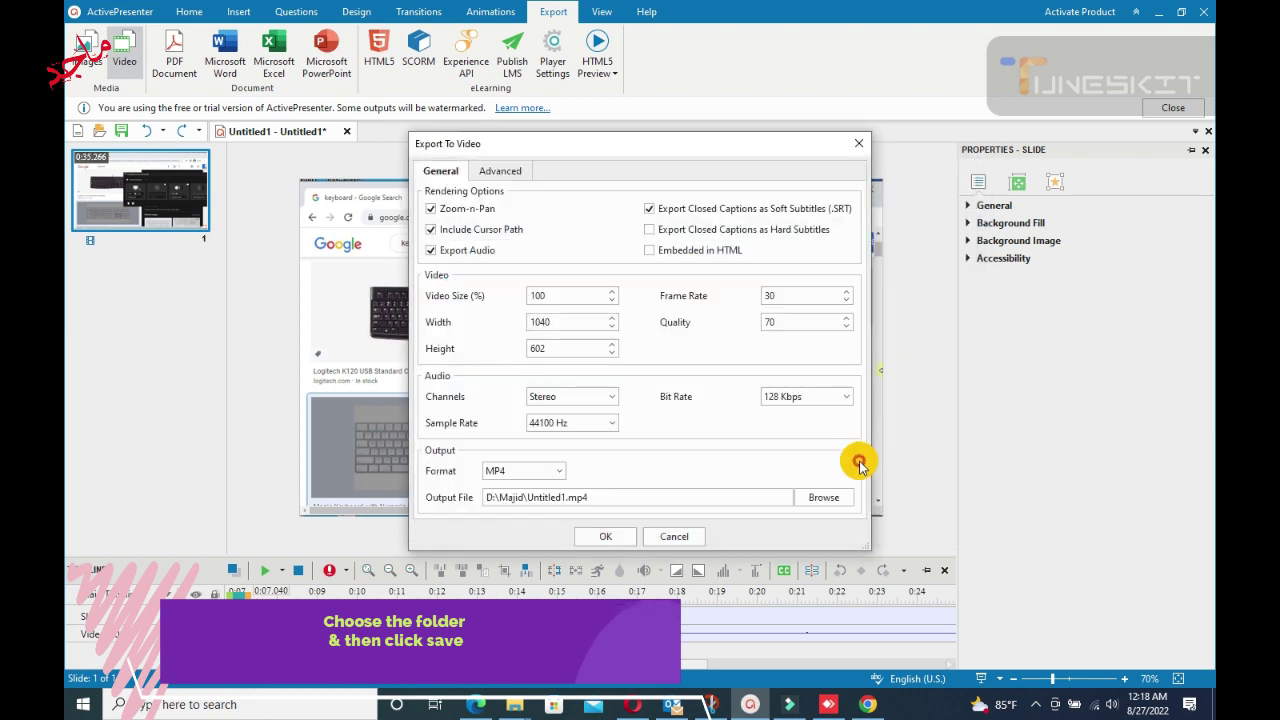
Step: Export the video, replacing the existing Untitled1.mp4, and dismiss the completion message without opening the output
left_click(610, 537)
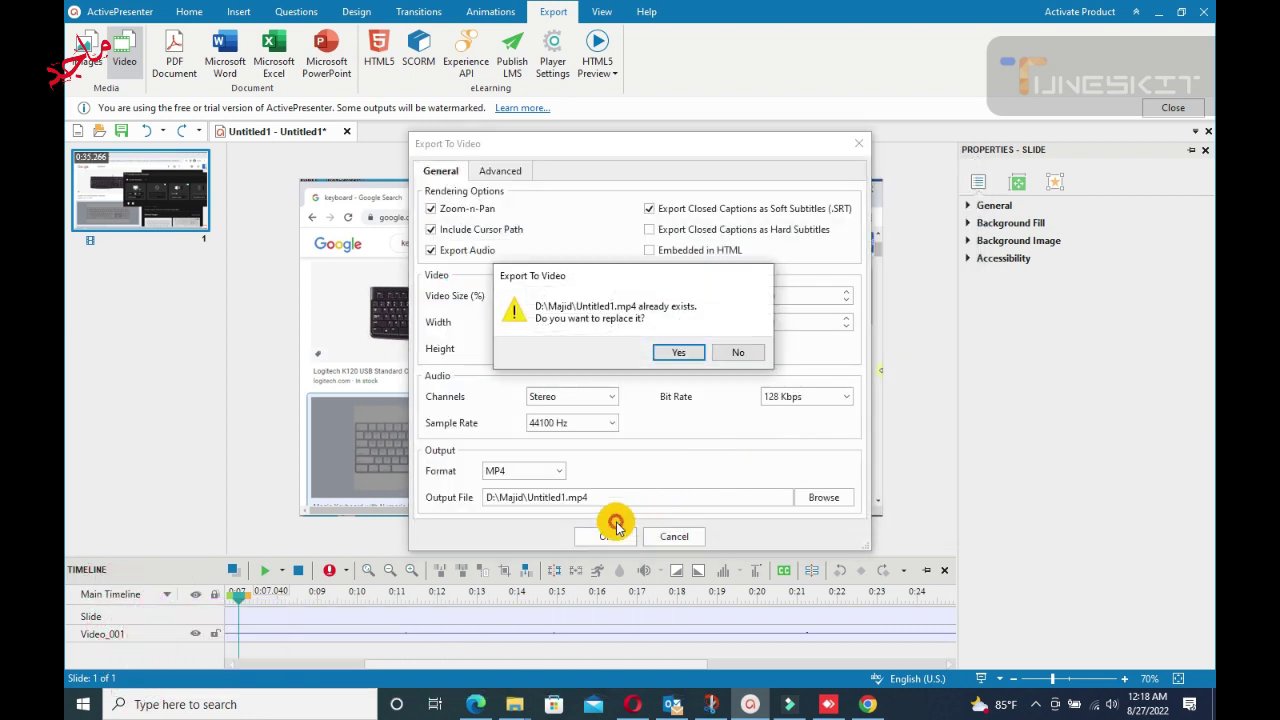
left_click(684, 353)
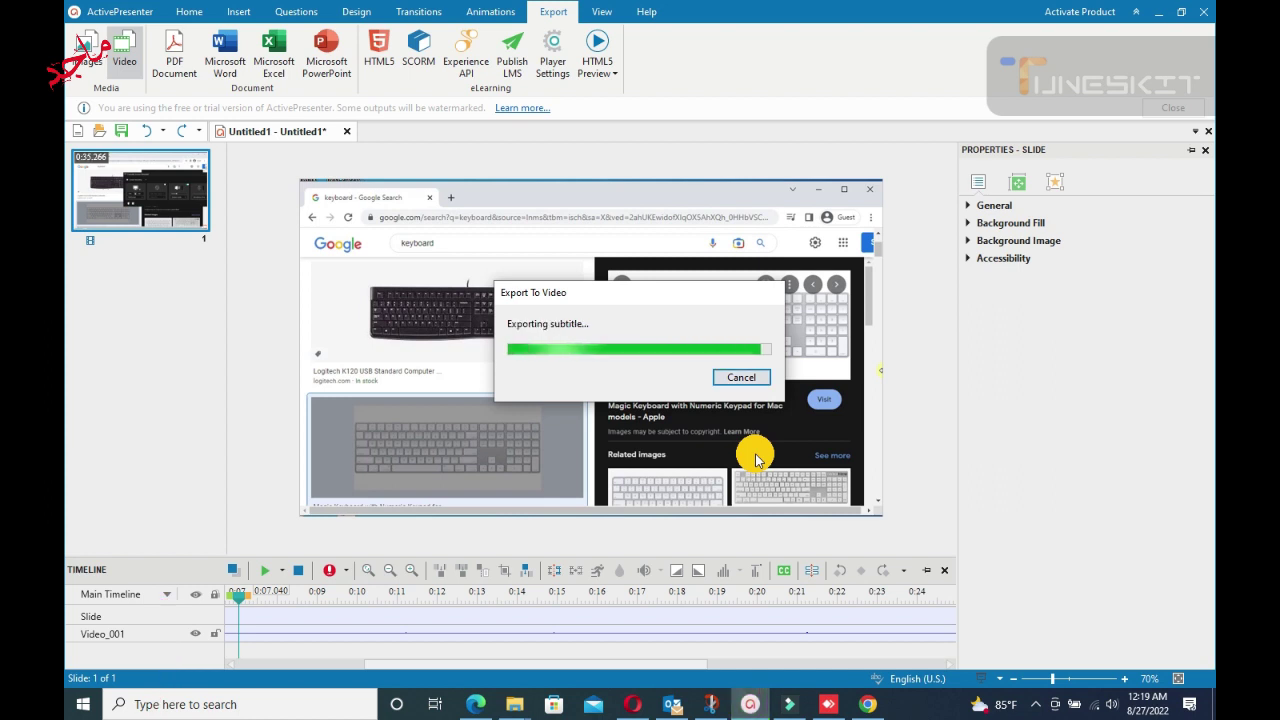
left_click(751, 384)
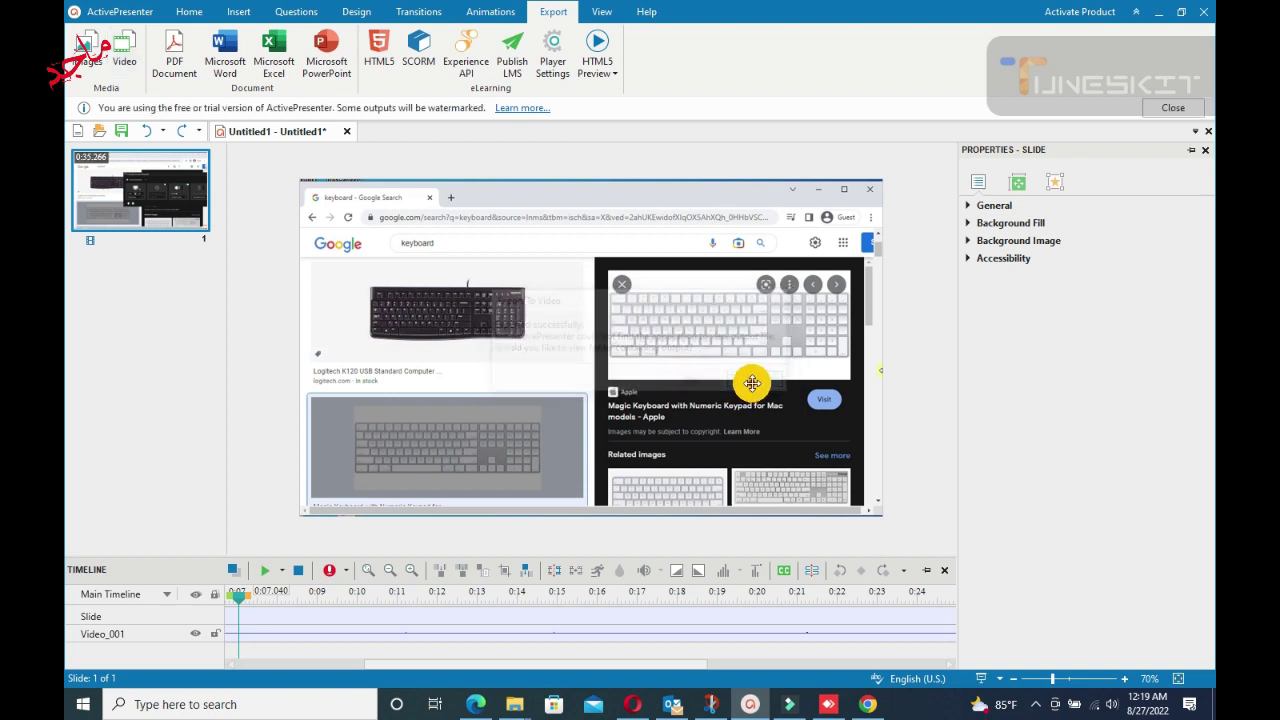